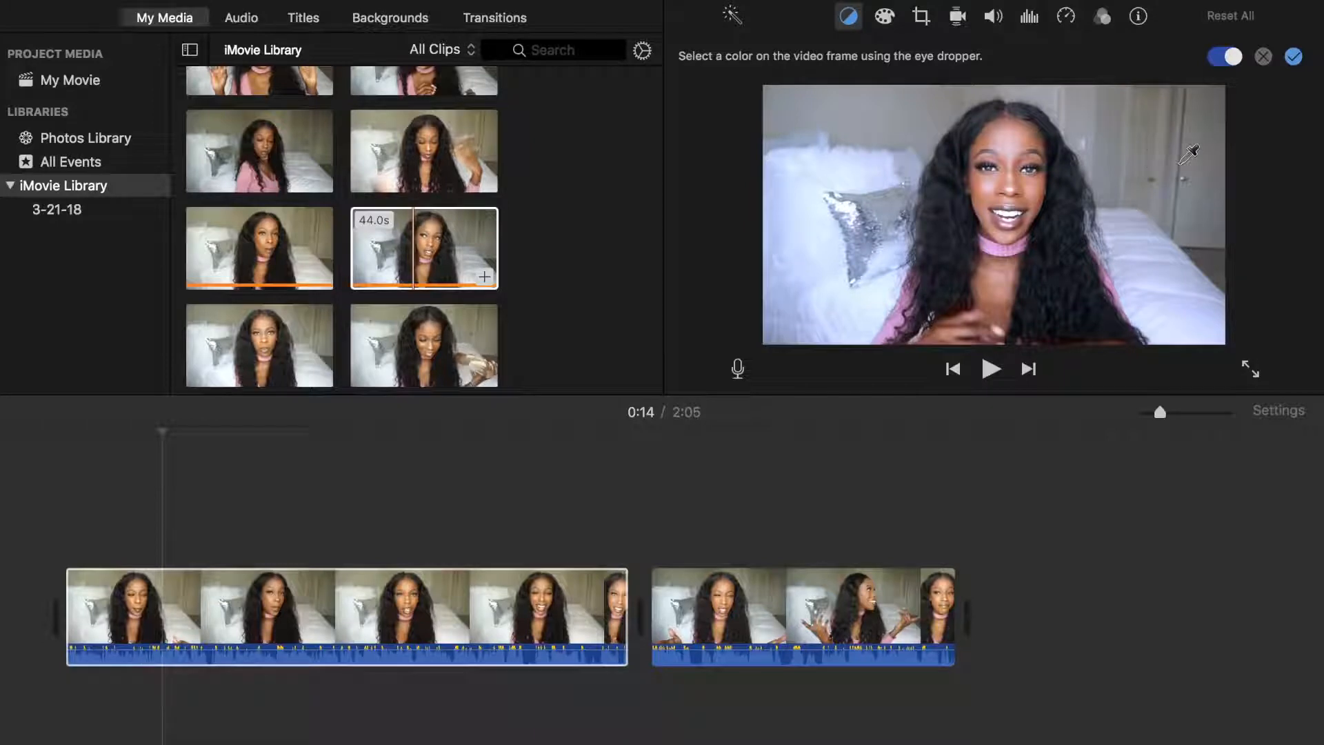
# Confirm the first clip's white balance and apply White Balance to the second clip by sampling the pale background
pyautogui.click(1300, 62)
pyautogui.click(846, 607)
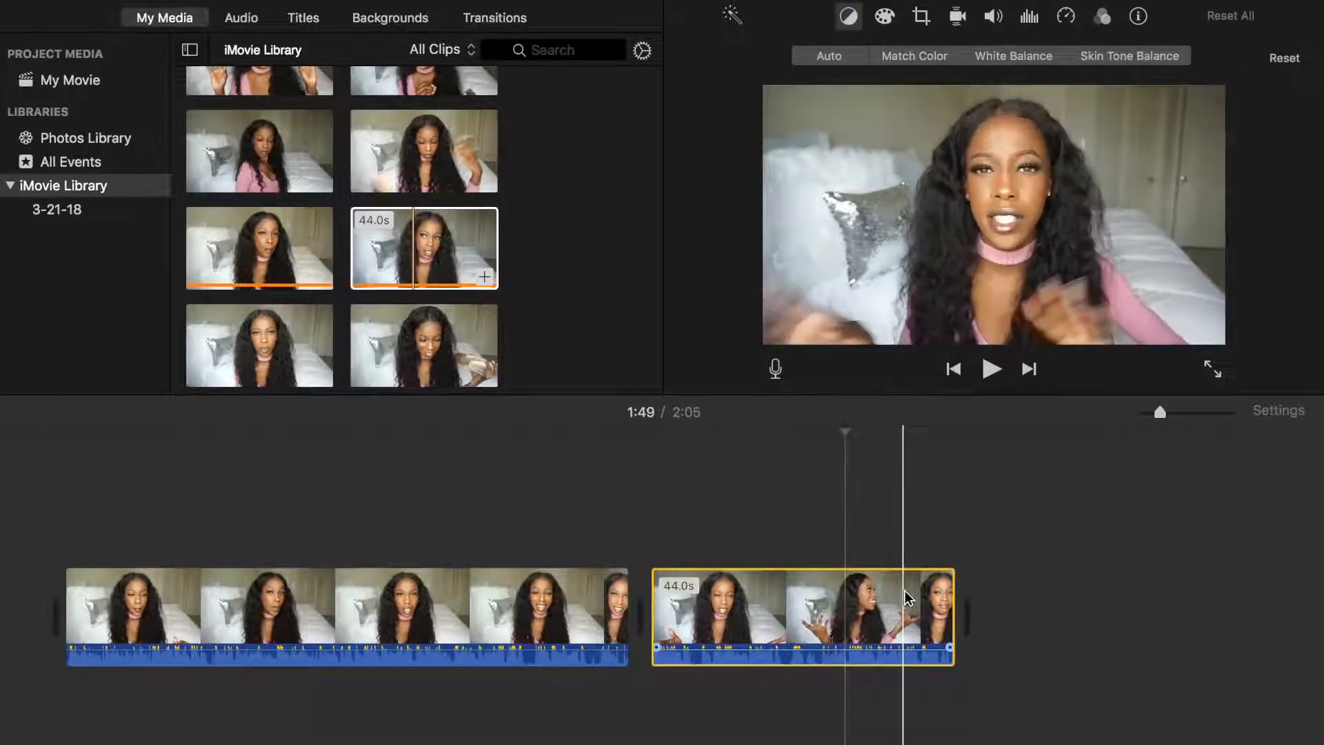
pyautogui.click(1014, 56)
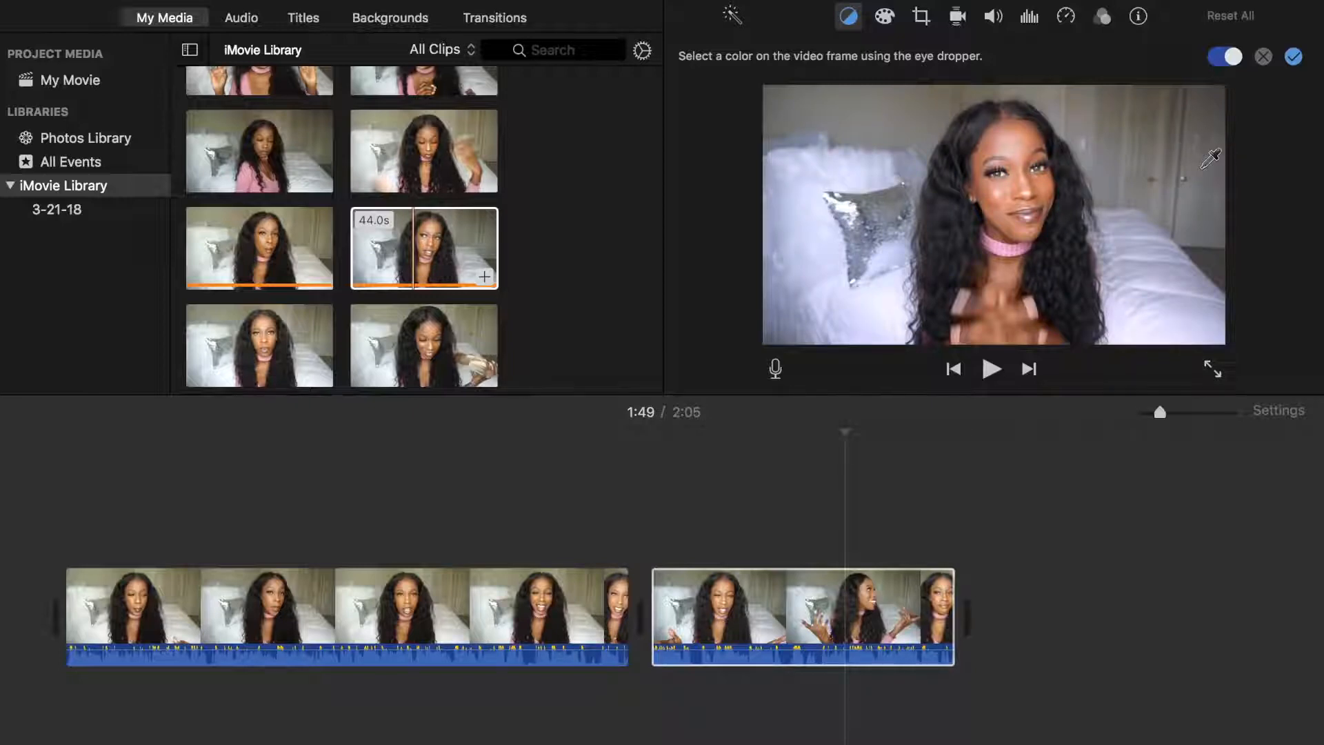
pyautogui.click(1292, 57)
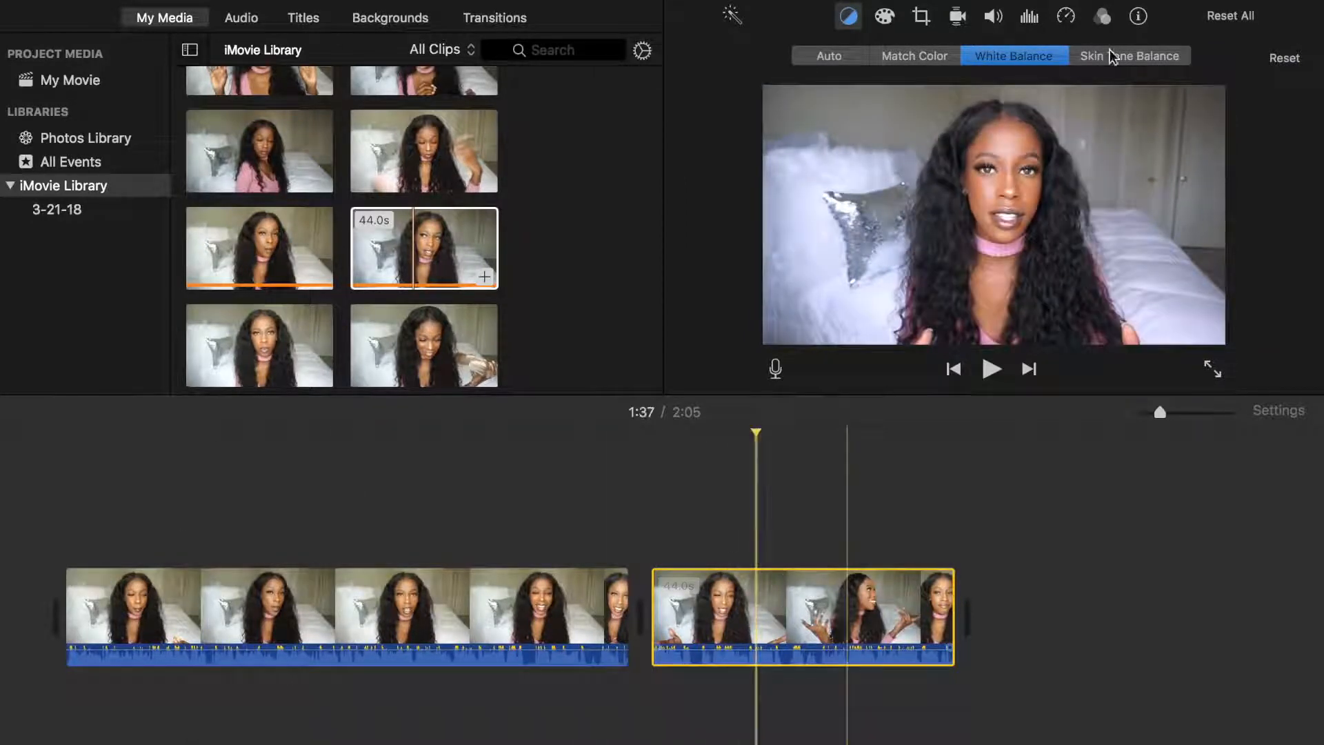
pyautogui.click(1053, 56)
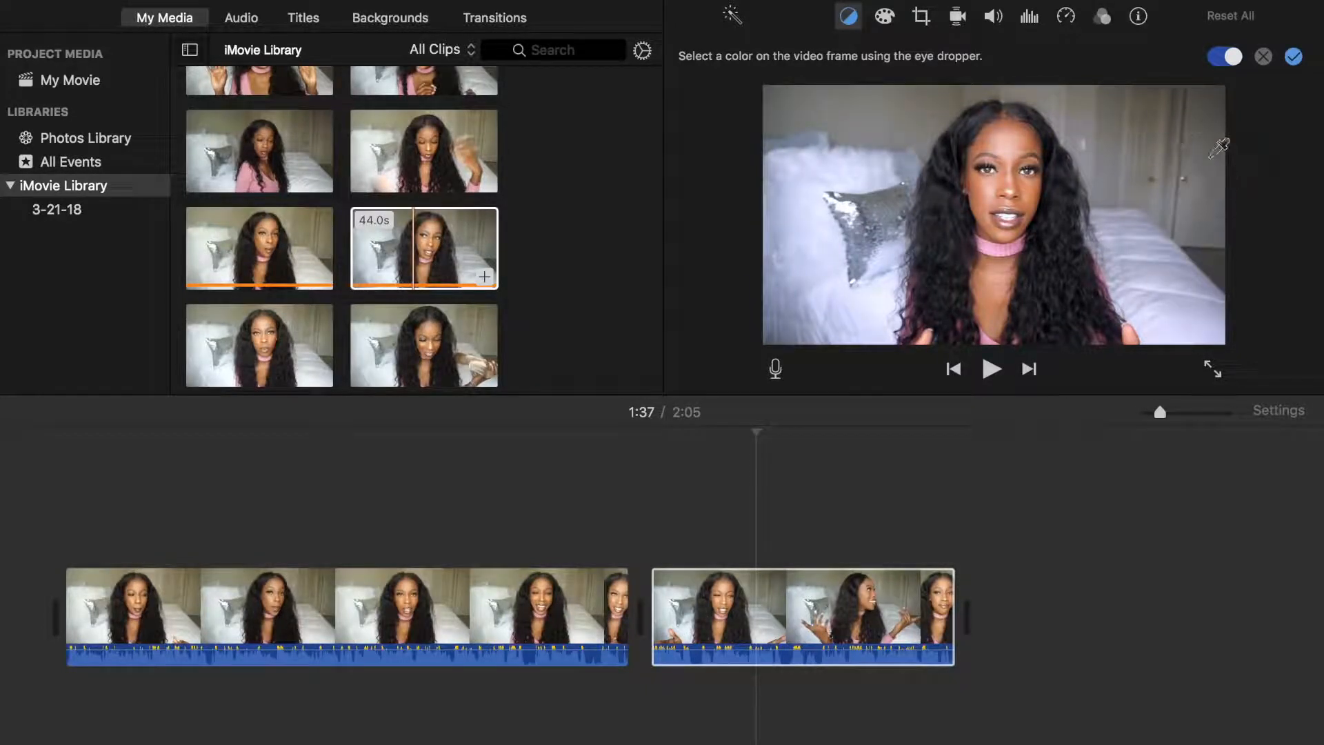
pyautogui.click(1295, 57)
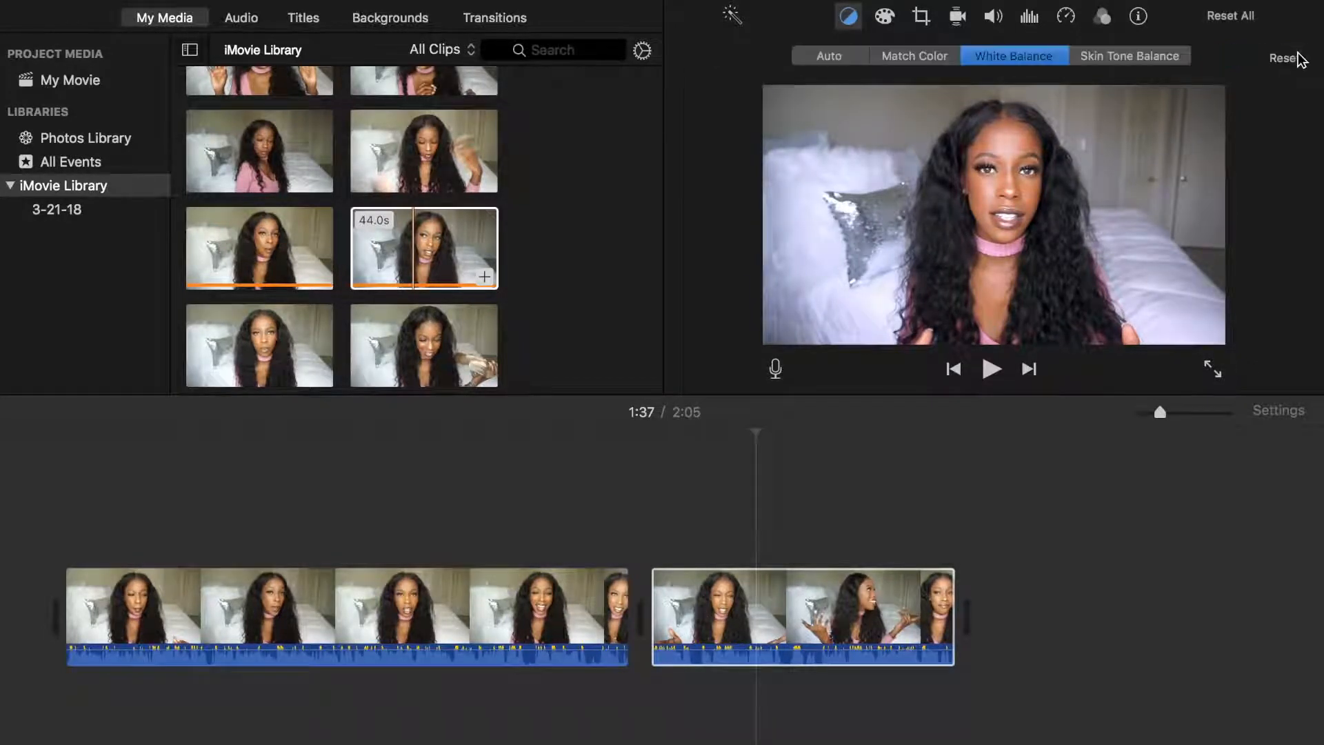
# Lower the first clip's volume to 65% and turn on automatic loudness improvement
pyautogui.click(519, 607)
pyautogui.click(993, 15)
pyautogui.moveTo(880, 61); pyautogui.dragTo(865, 61)
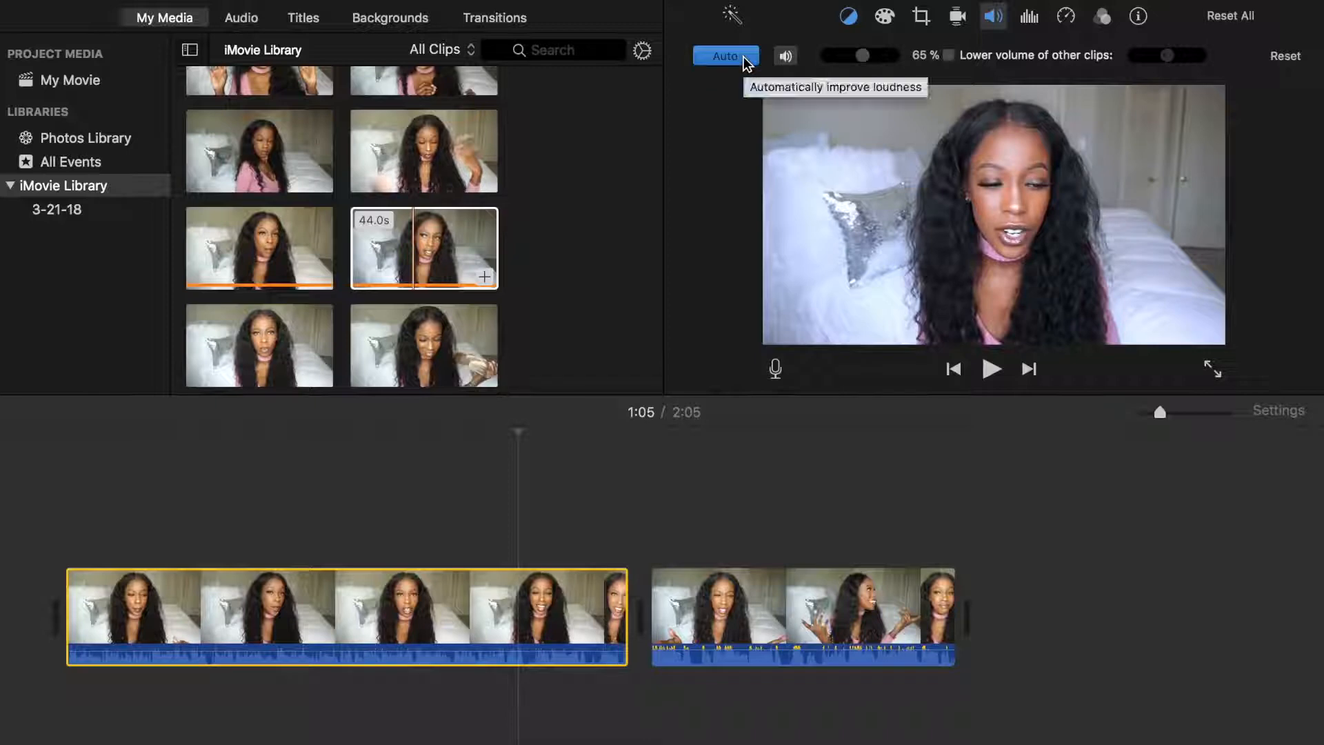
# Play the footage near the end of the first clip and split the clip at 1:15
pyautogui.click(570, 586)
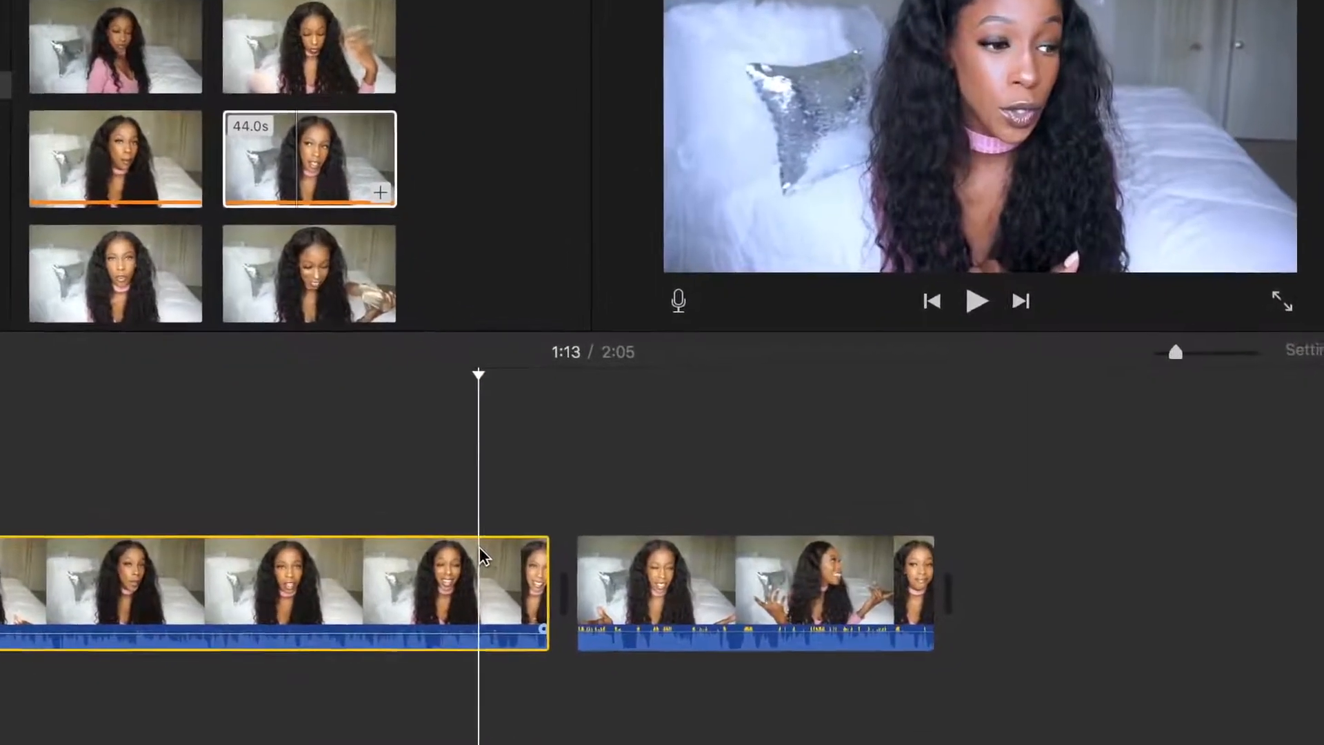
pyautogui.press('space')
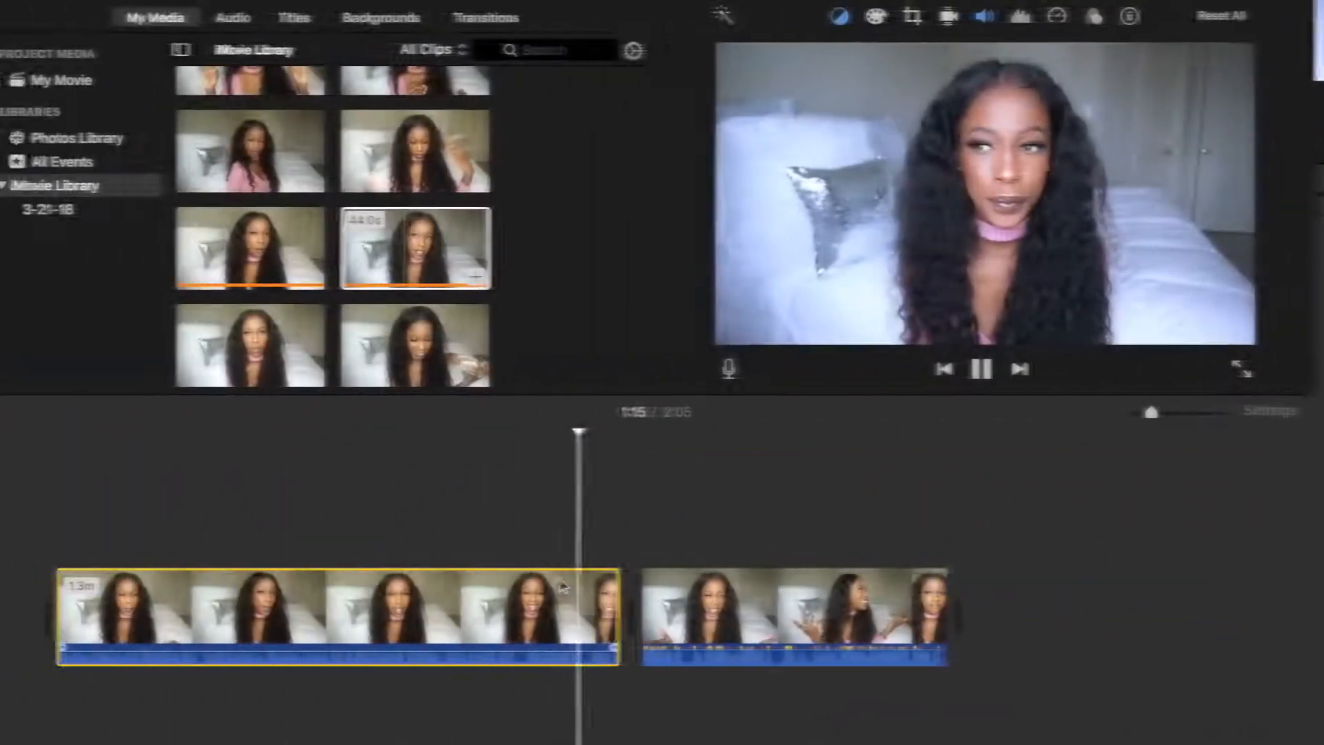
pyautogui.press('space')
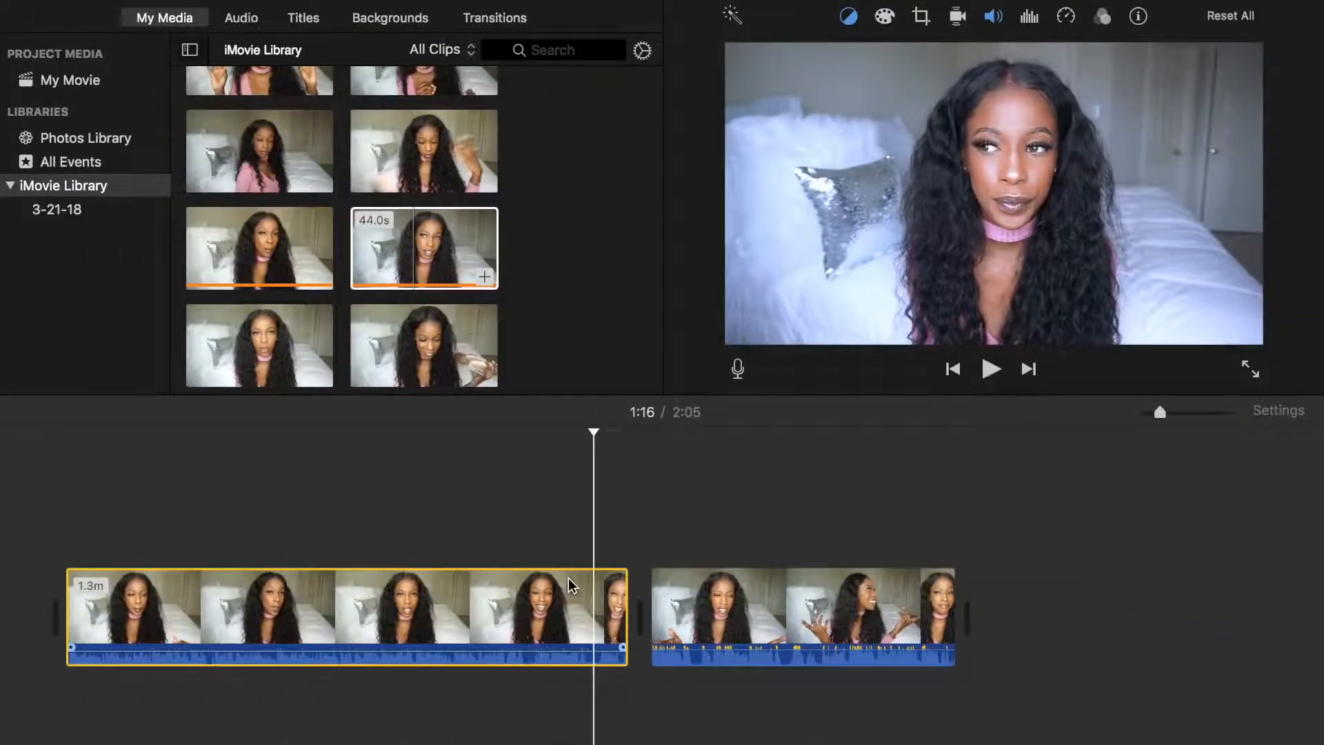
pyautogui.rightClick(585, 611)
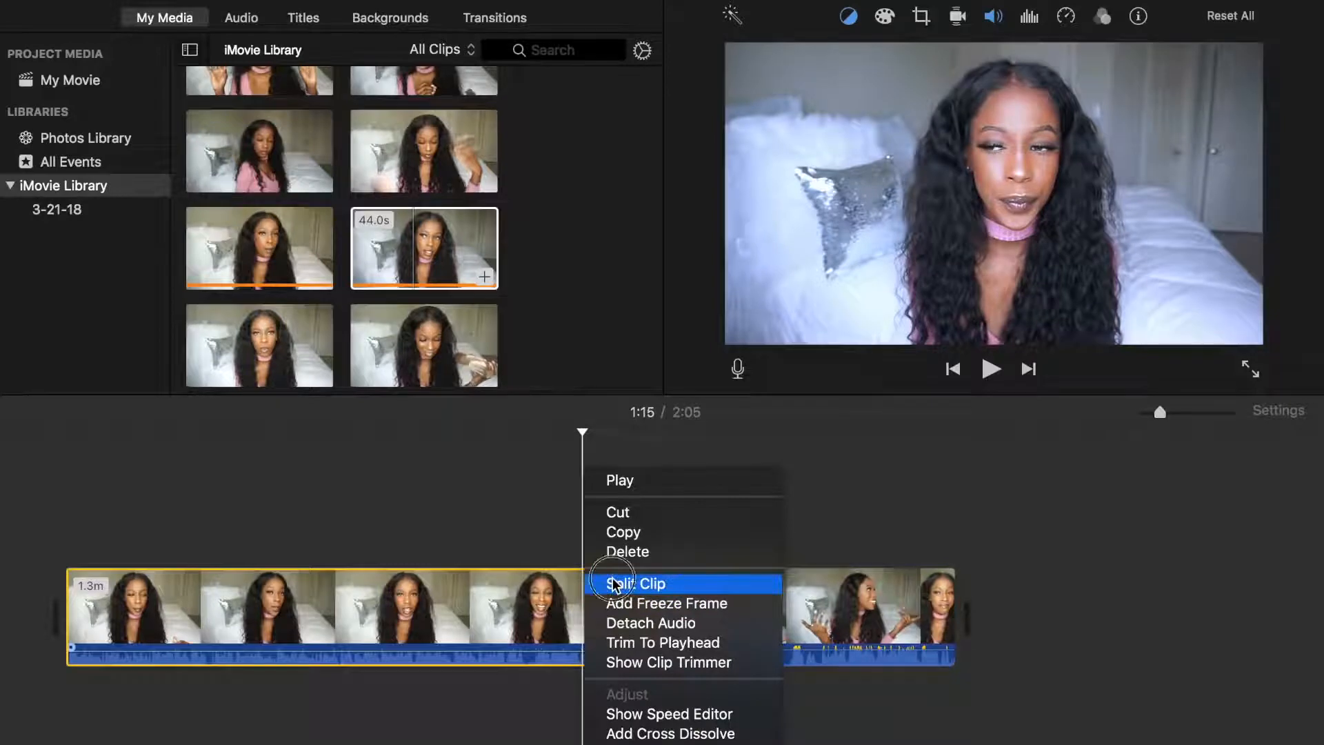
pyautogui.click(613, 585)
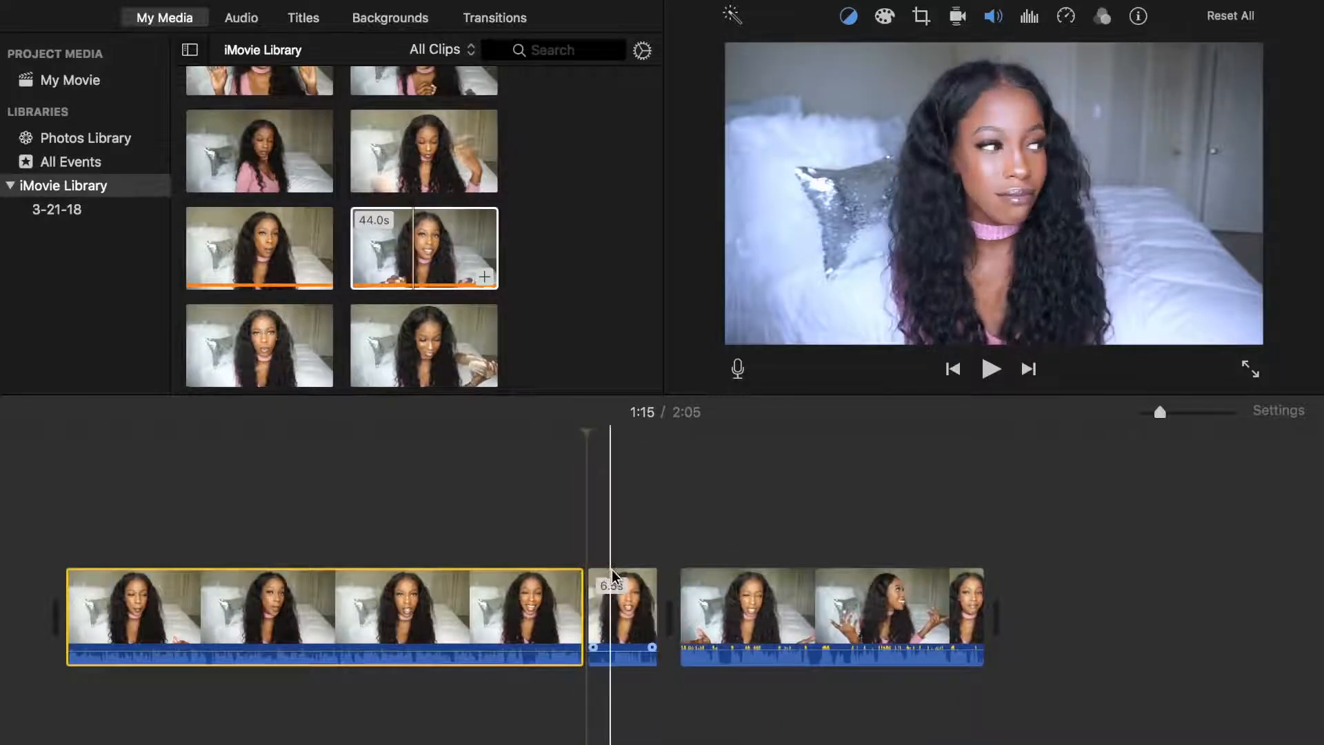
# Cut out the section from the 1:15 split up to 1:17 and play across the cut
pyautogui.click(613, 569)
pyautogui.rightClick(614, 569)
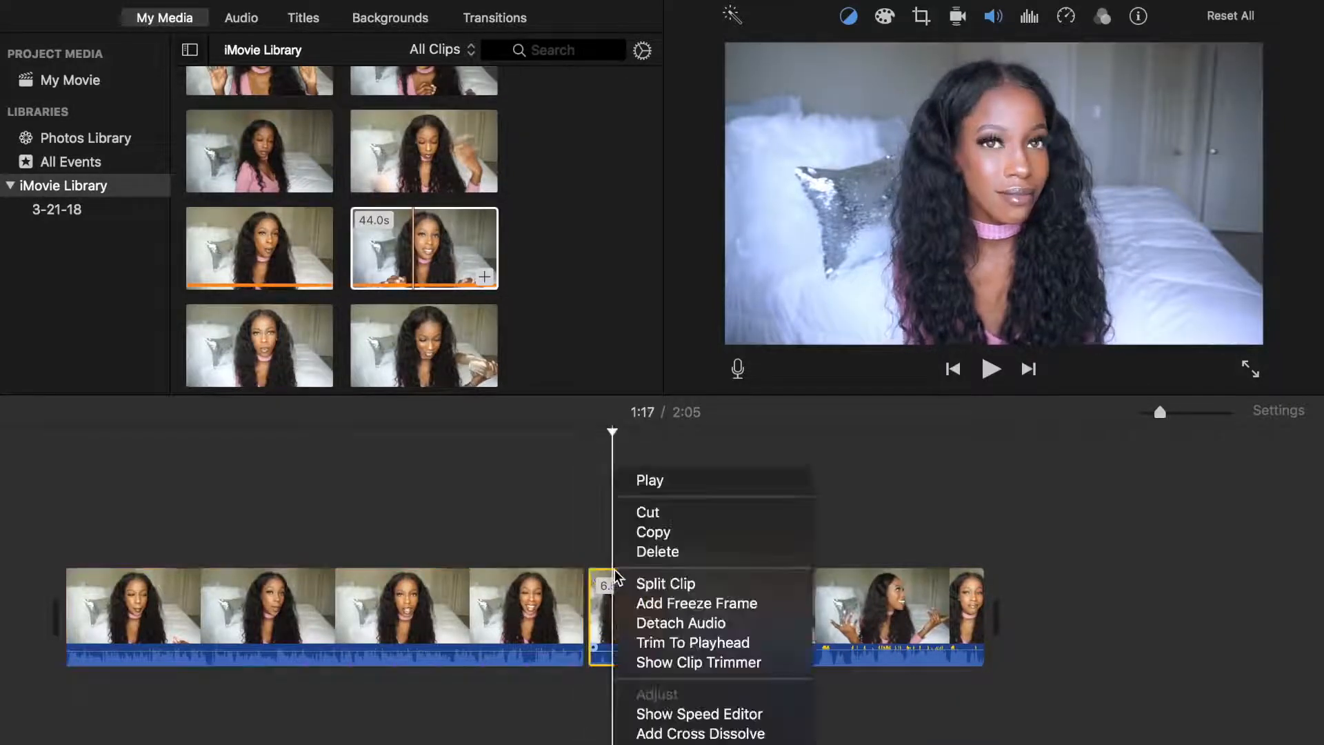
pyautogui.click(656, 585)
pyautogui.press('Delete')
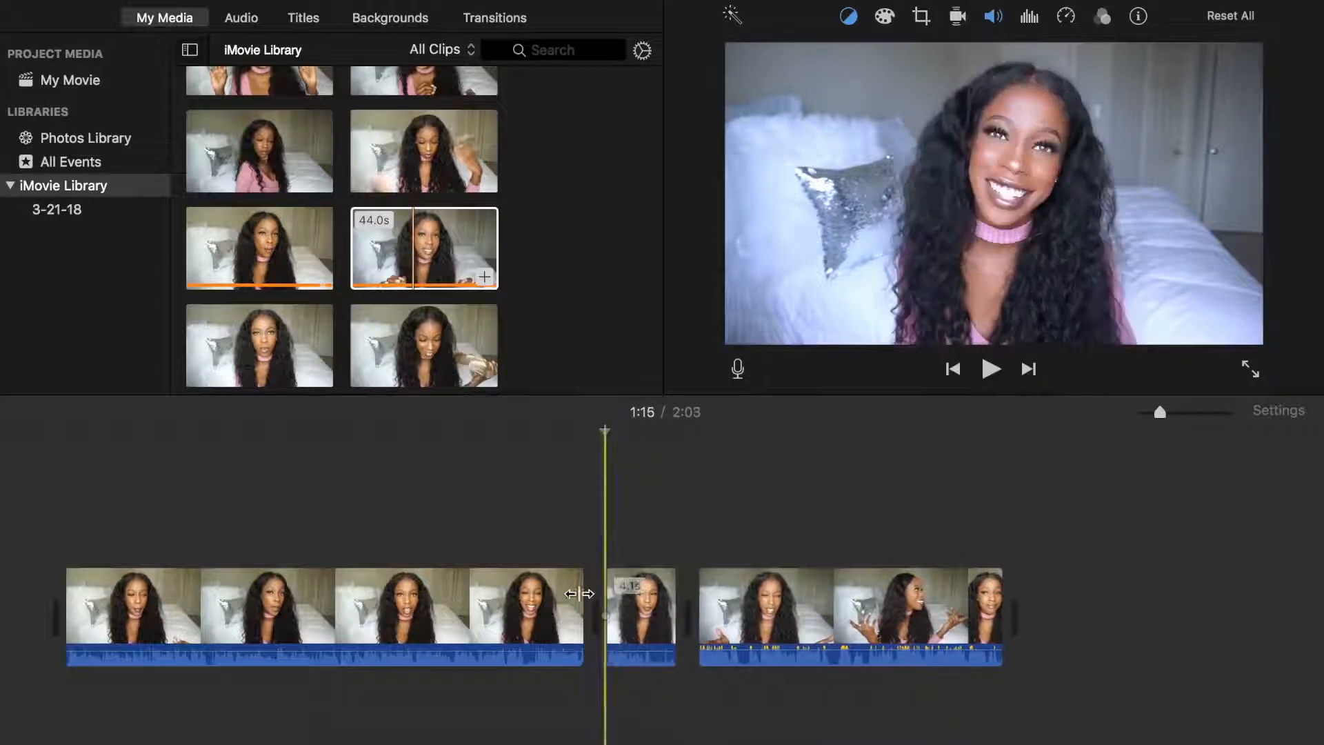
pyautogui.click(566, 594)
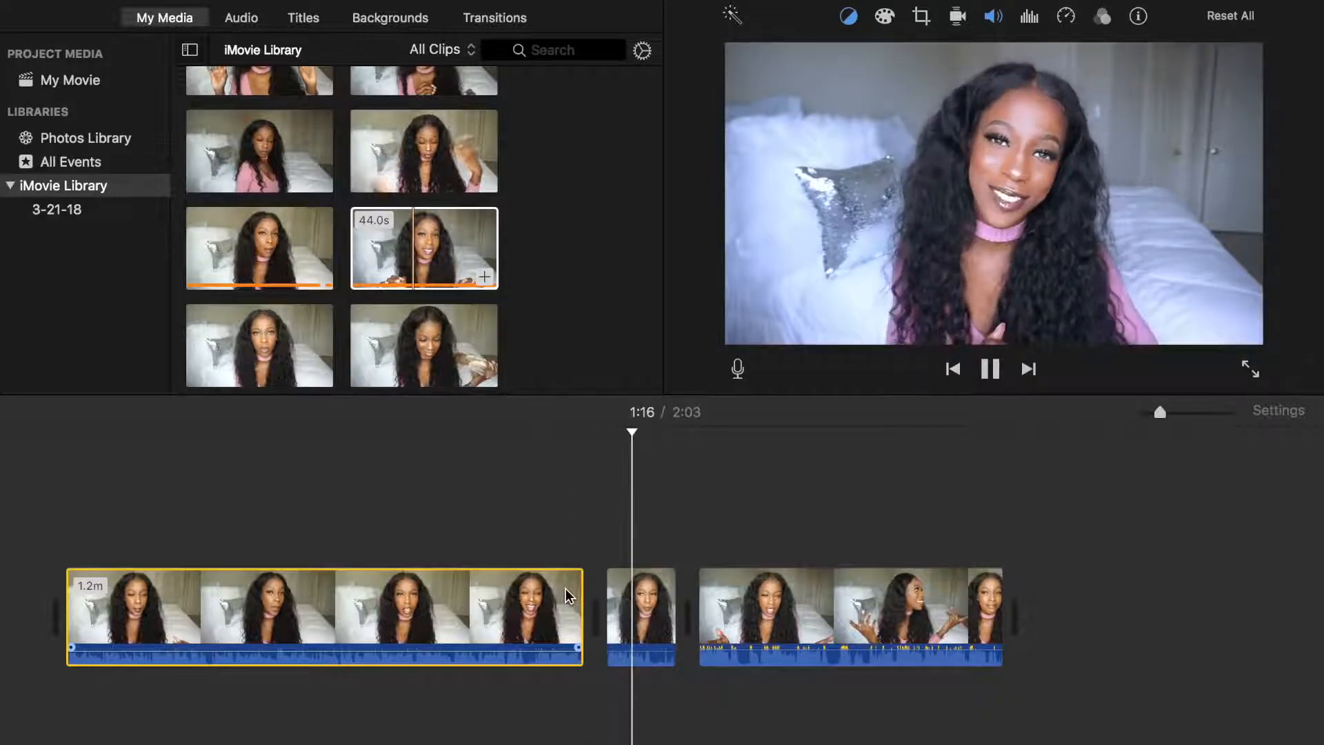
pyautogui.press('space')
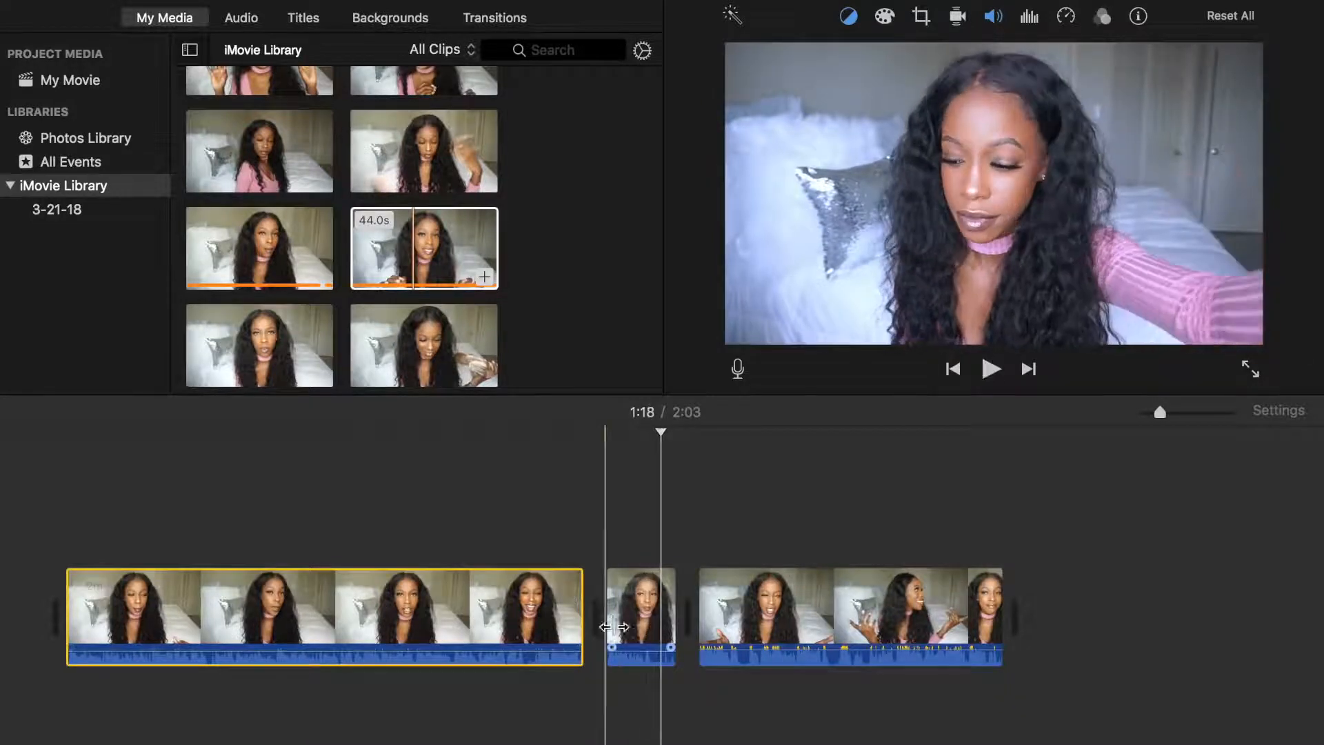
# Split the short middle clip at 1:17 and delete the part after the split
pyautogui.click(646, 607)
pyautogui.press('space')
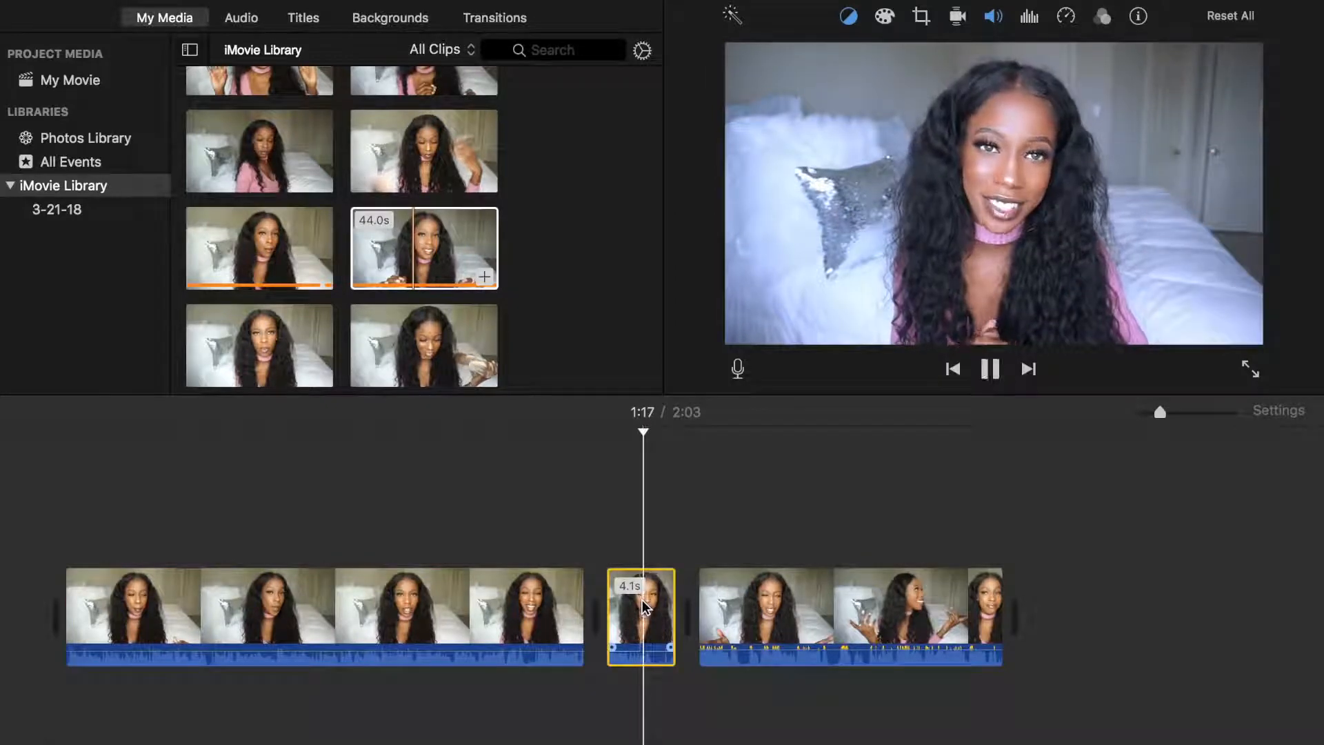
pyautogui.press('space')
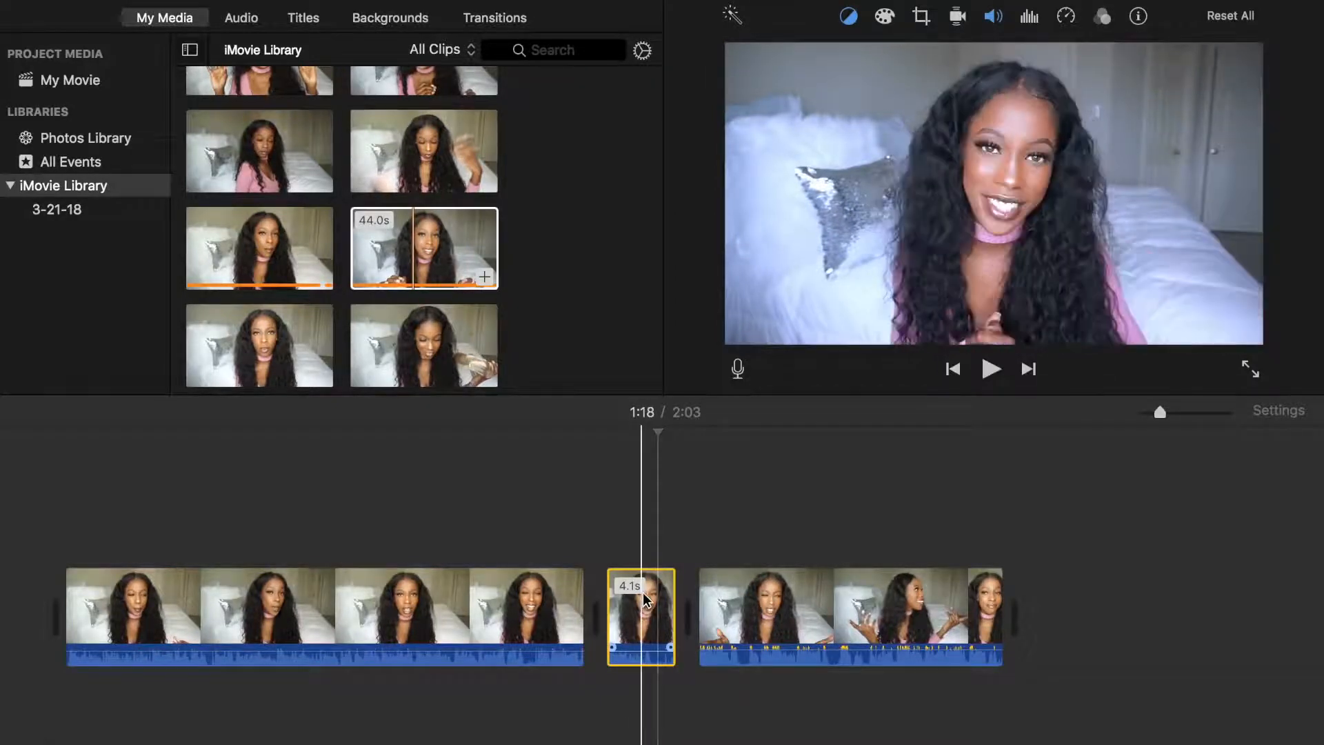
pyautogui.rightClick(643, 599)
pyautogui.click(690, 583)
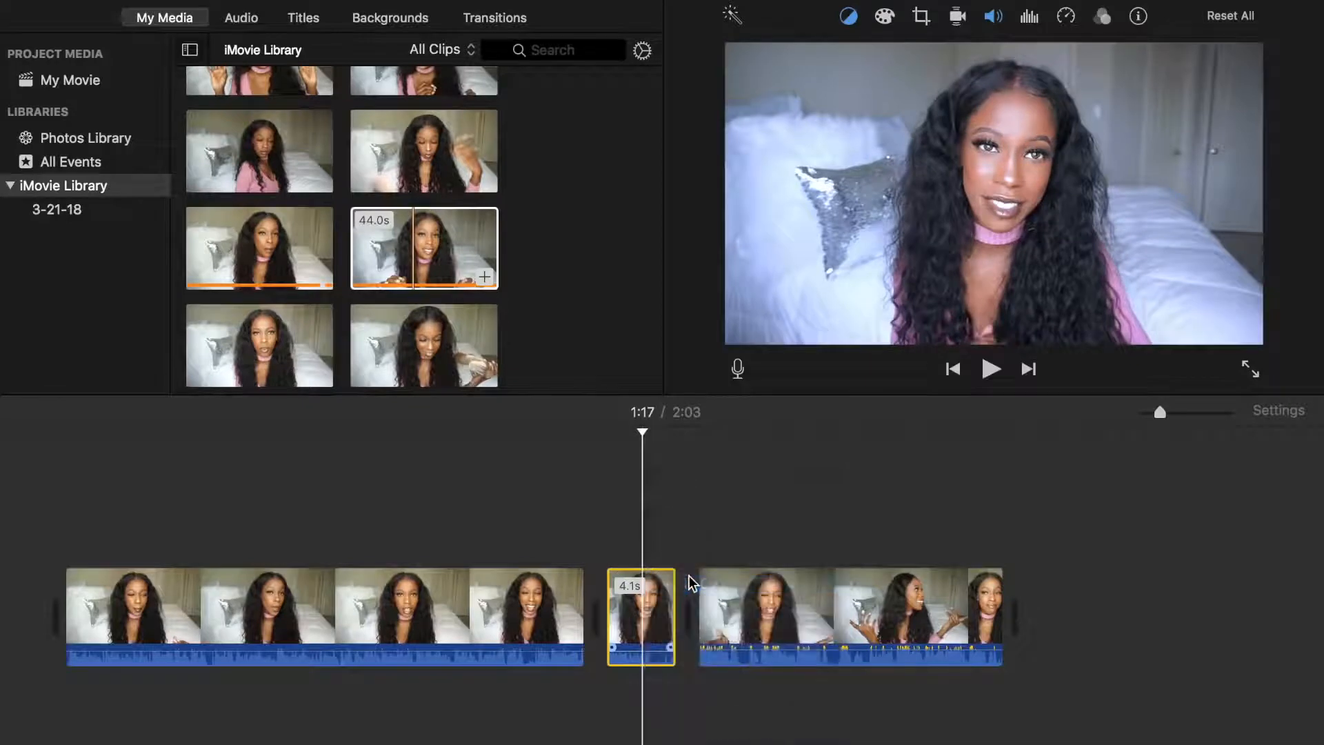
pyautogui.click(712, 599)
pyautogui.press('Delete')
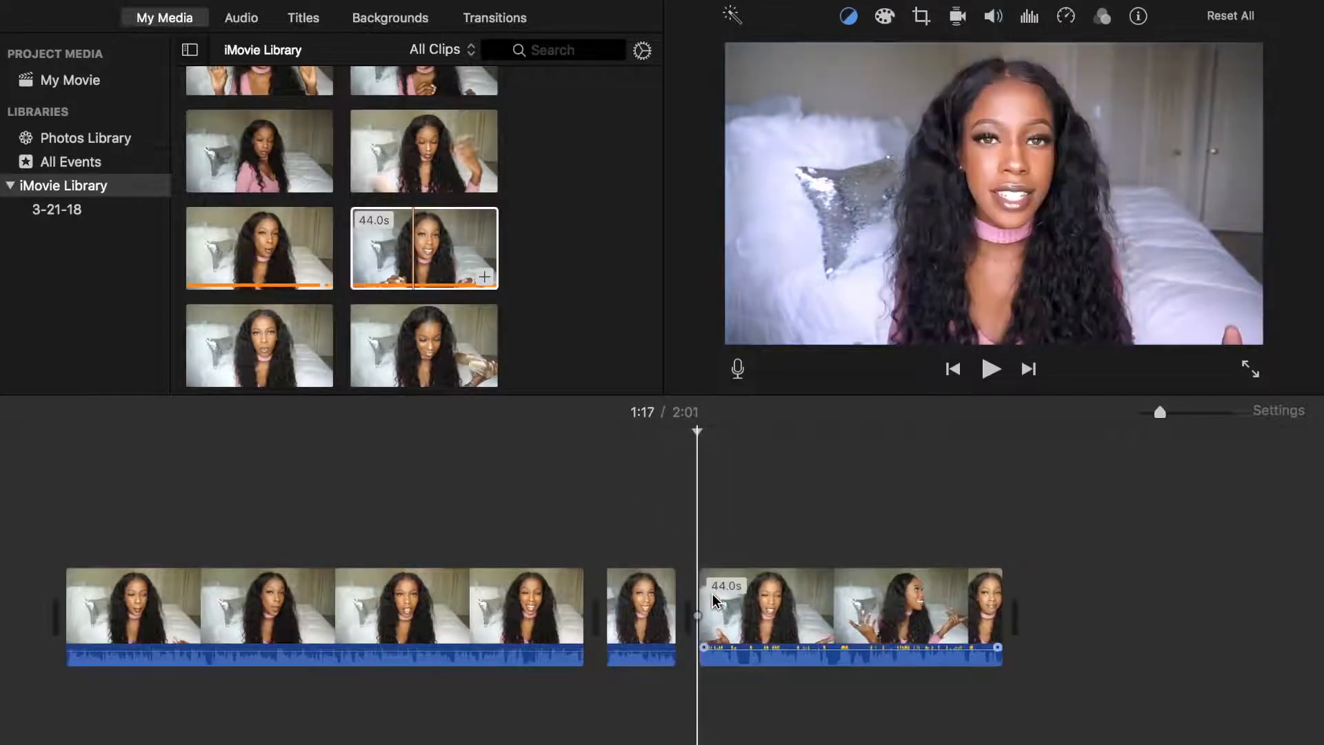
# Try Auto color balance on the first clip and replace it with White Balance sampled from the background wall
pyautogui.click(714, 593)
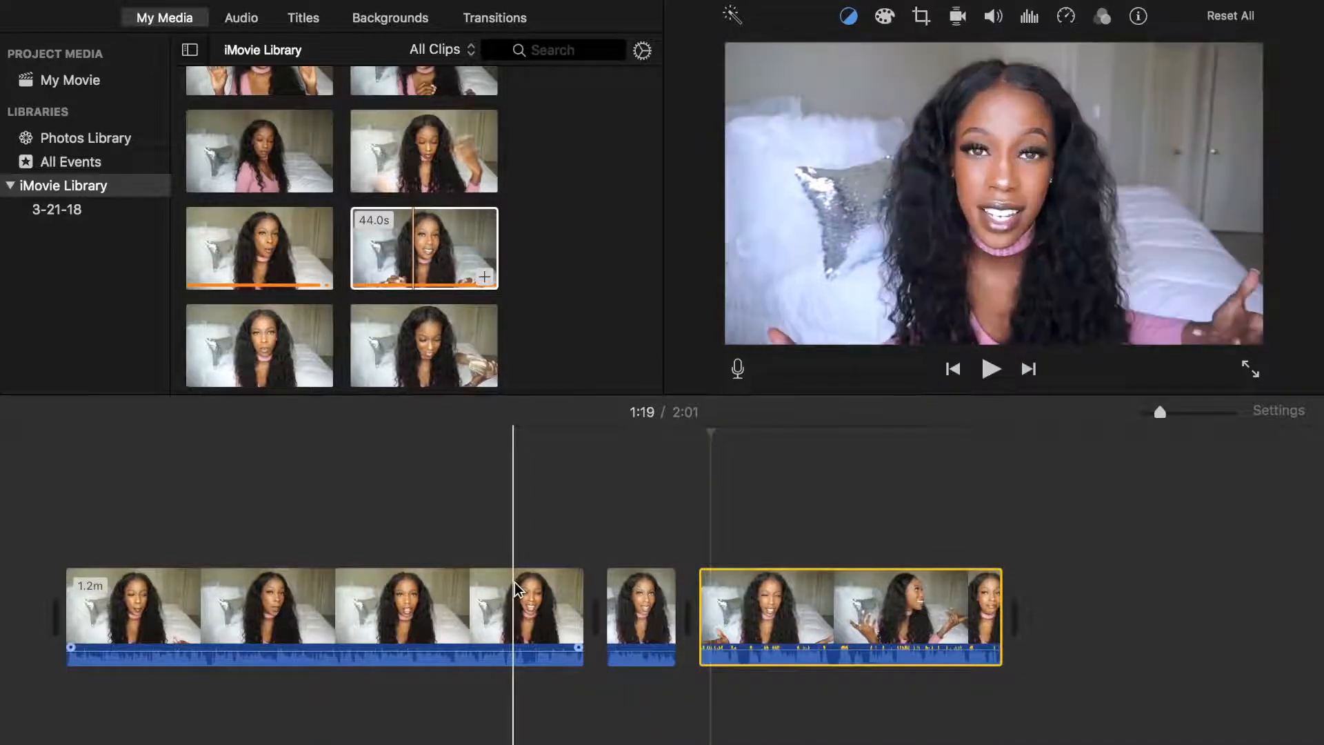
pyautogui.click(837, 590)
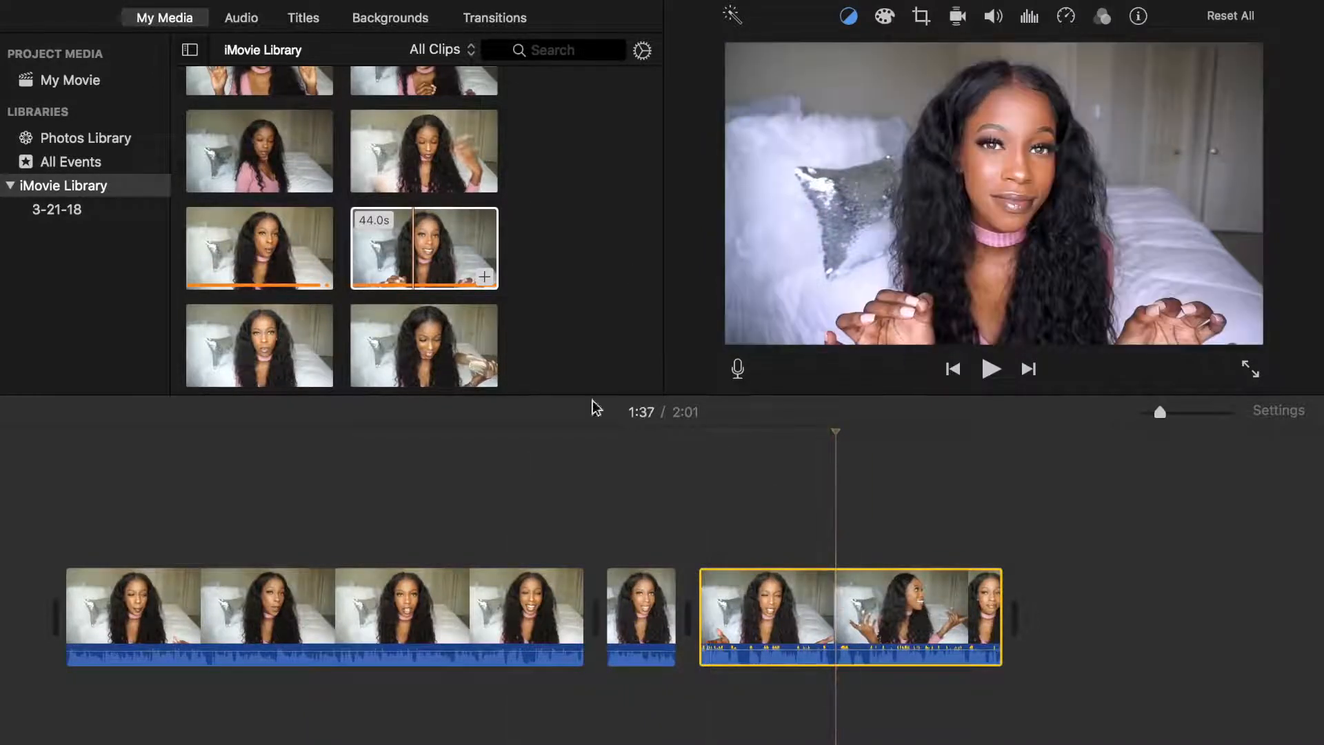
pyautogui.click(522, 598)
pyautogui.click(849, 17)
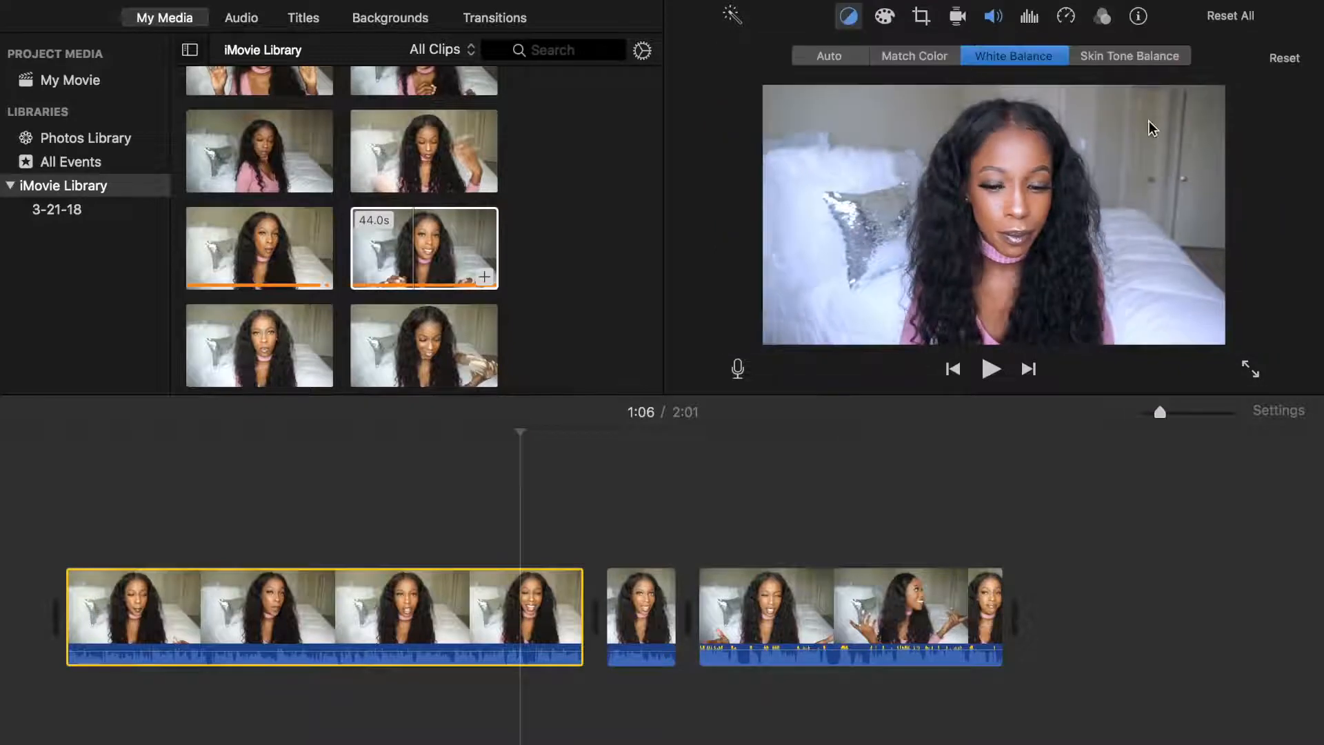
pyautogui.click(832, 56)
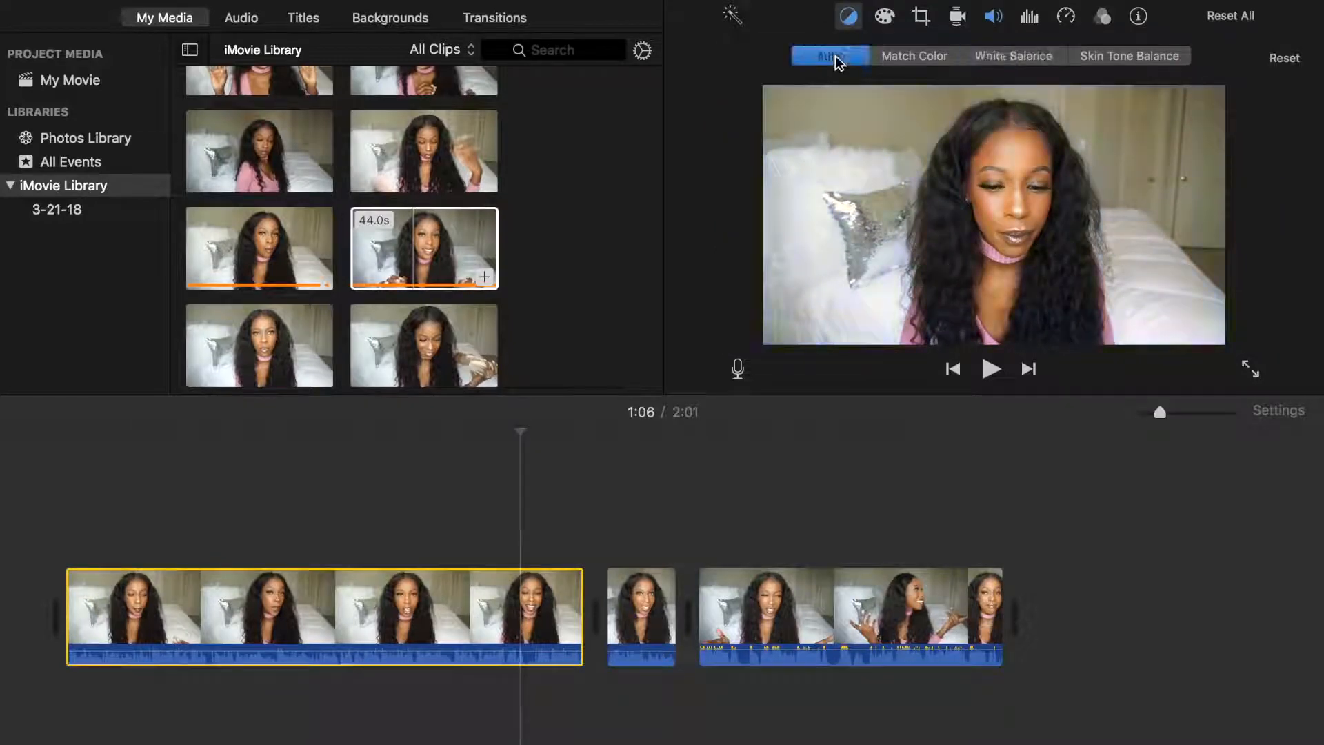
pyautogui.click(978, 55)
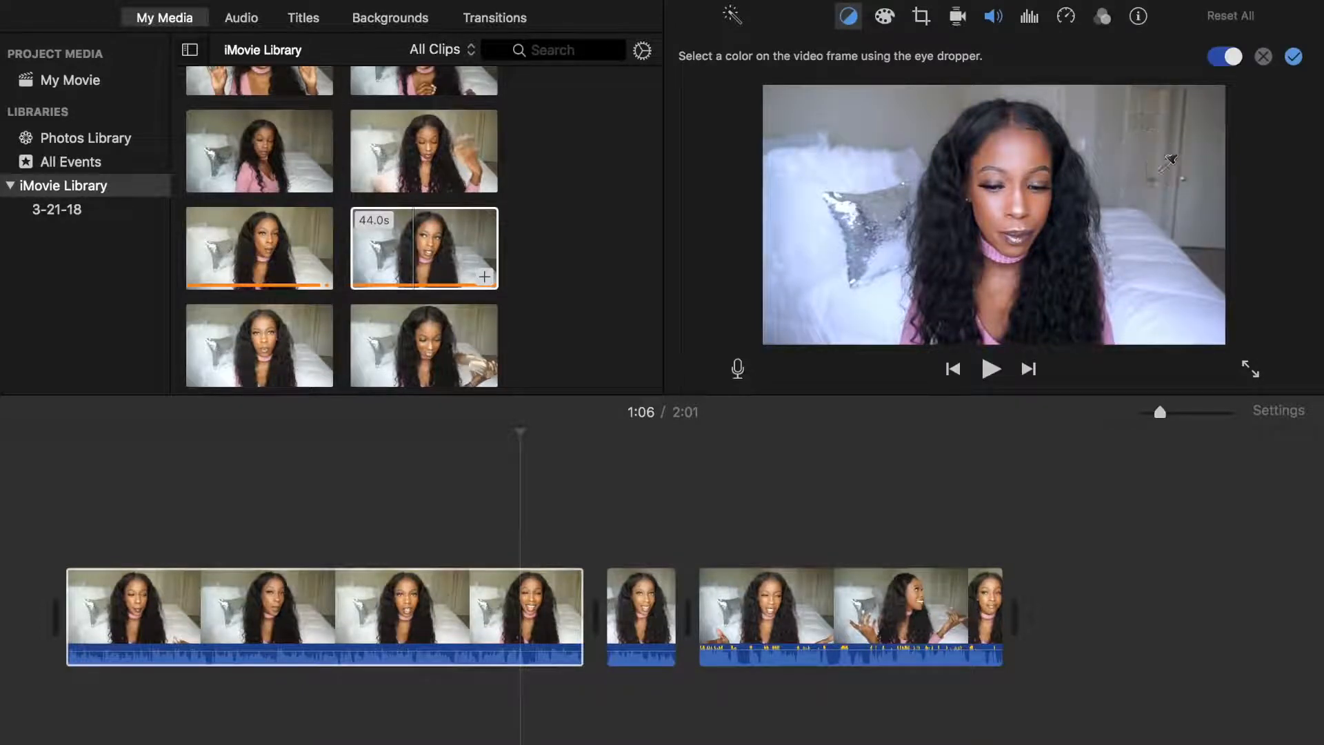
pyautogui.click(1294, 58)
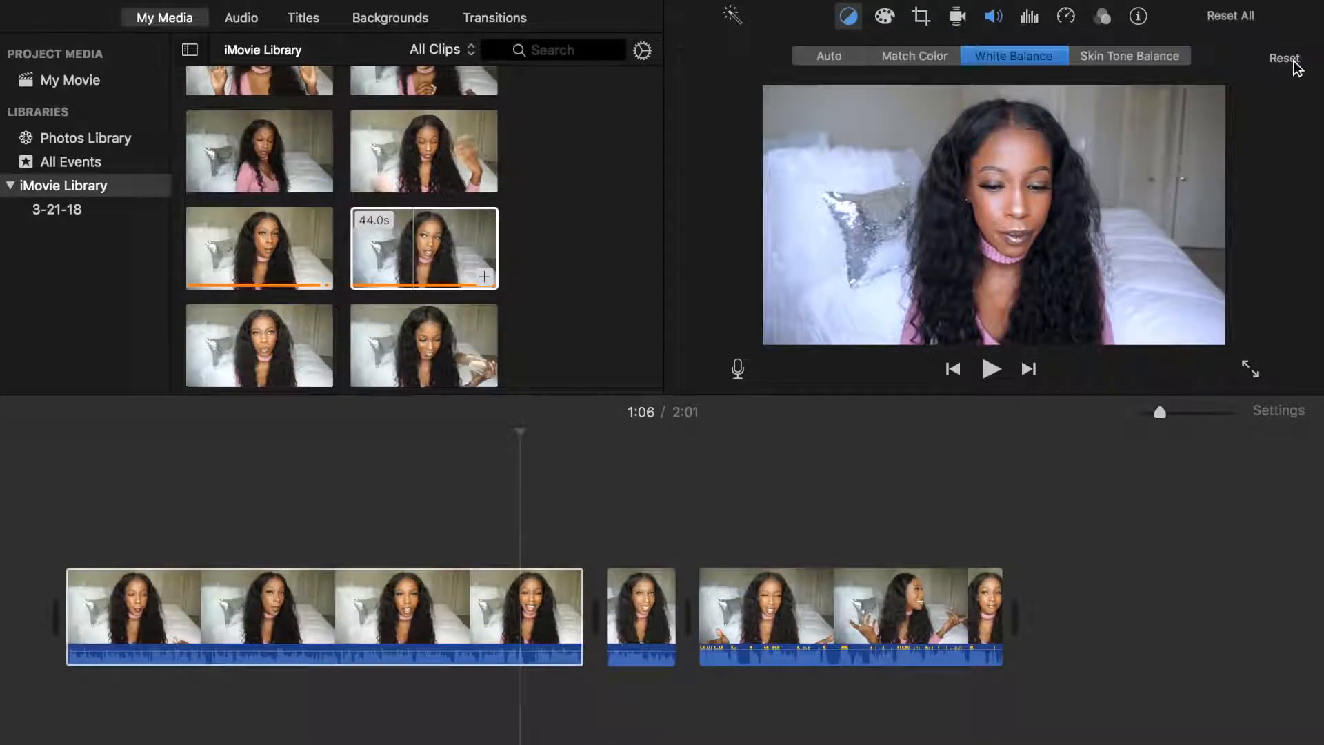
# Redo the last clip's White Balance by sampling the pale background near the door
pyautogui.click(872, 578)
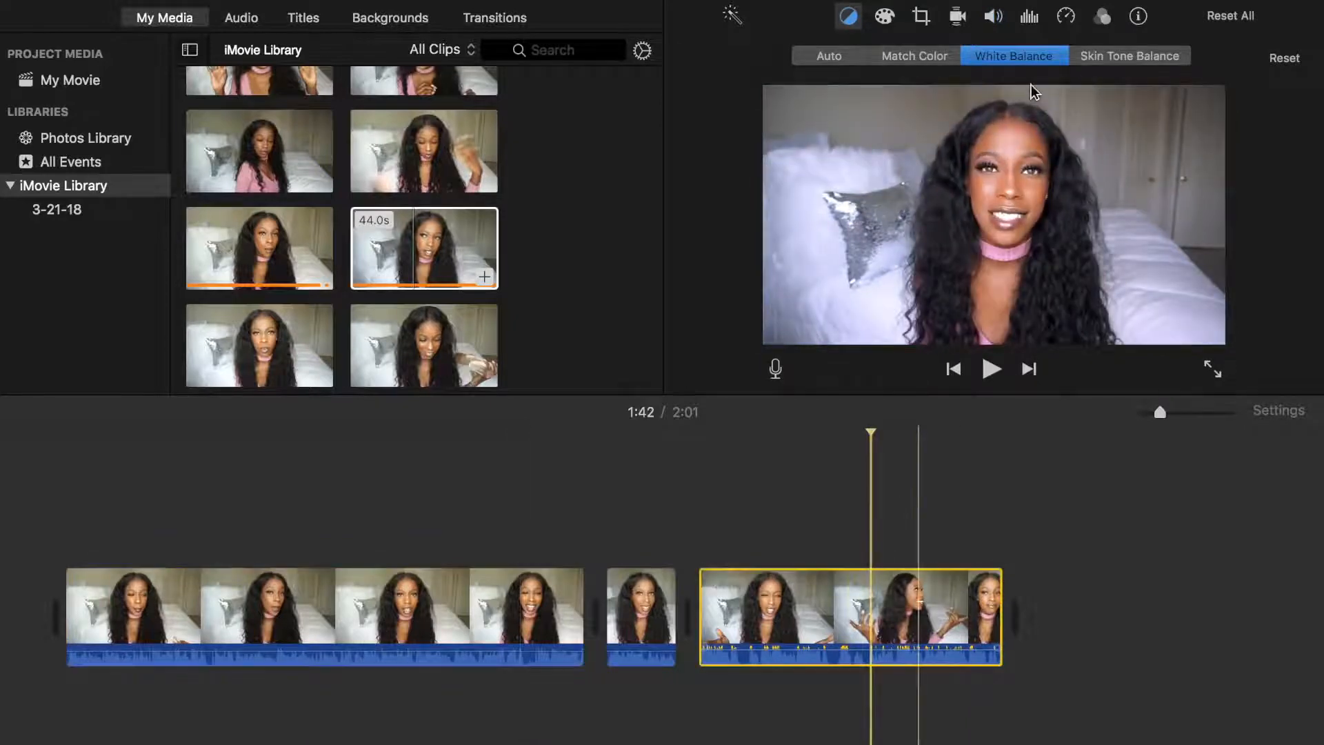
pyautogui.click(1026, 56)
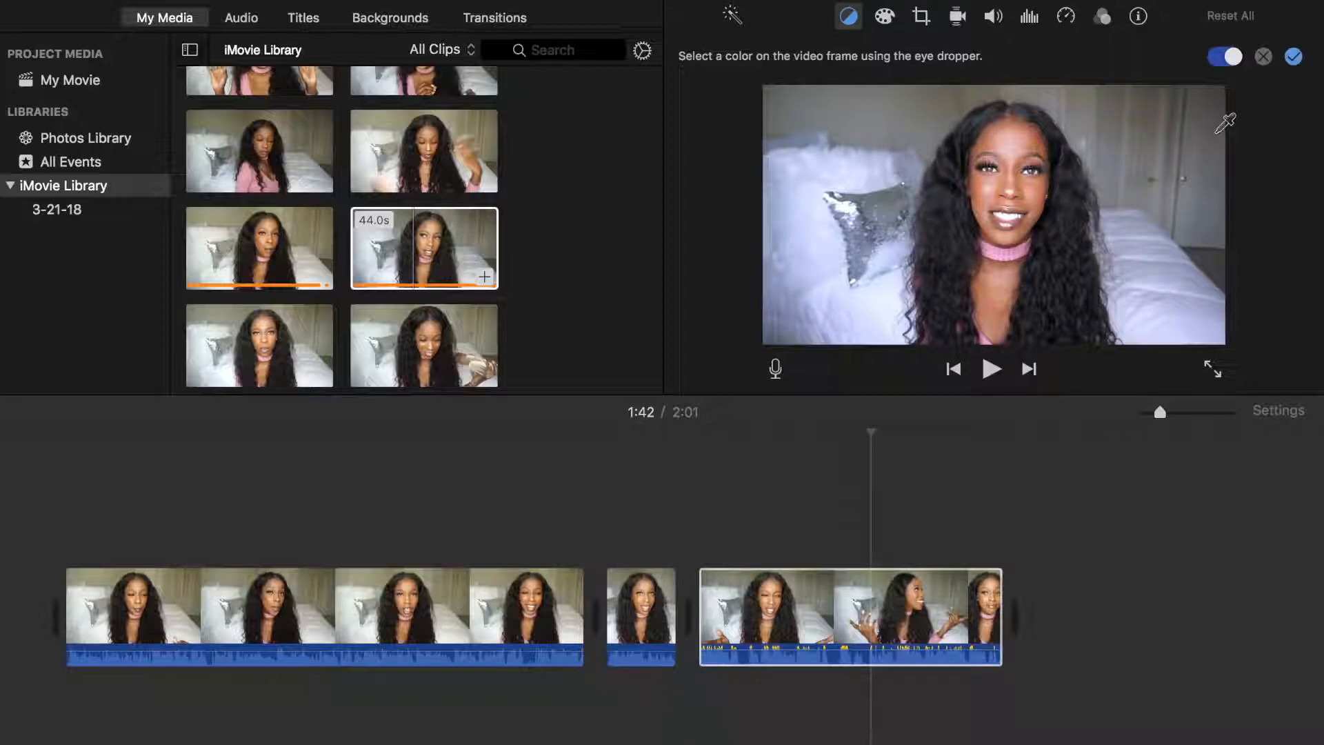
pyautogui.click(1294, 57)
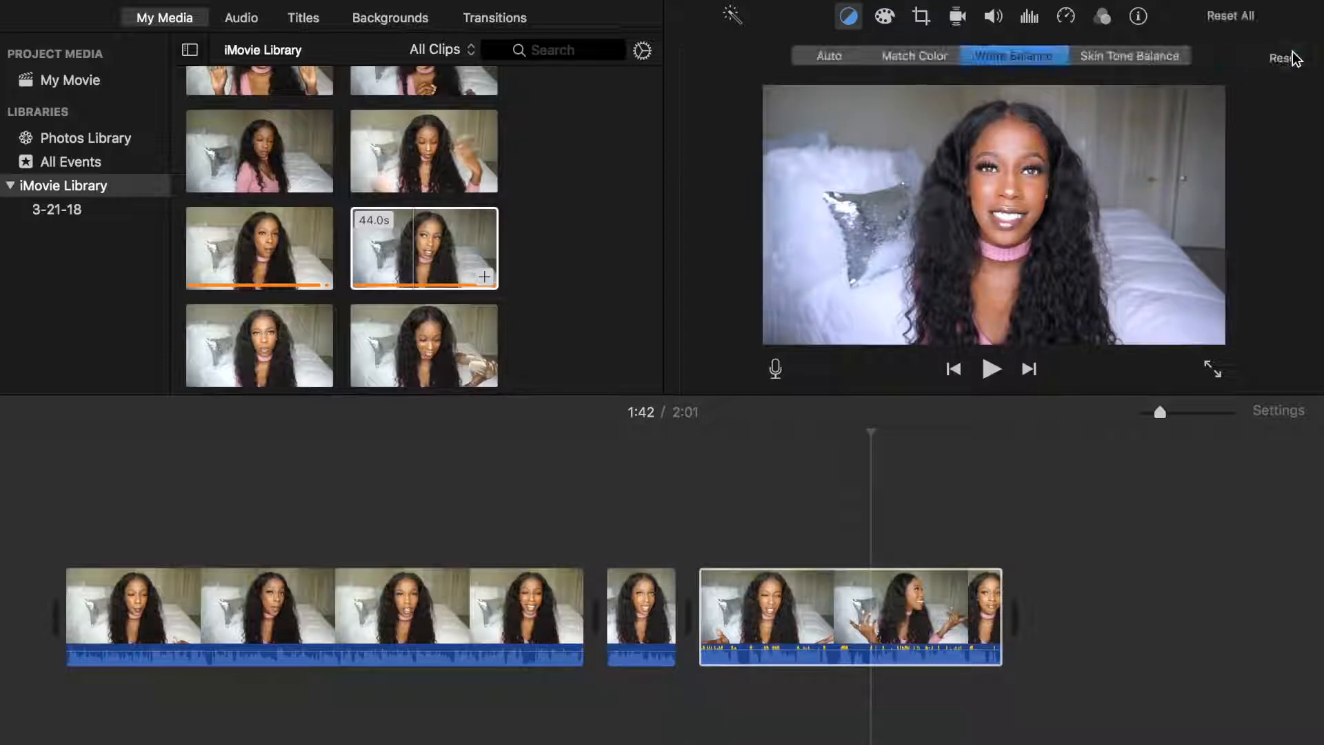
# Lower the last clip's volume to about 56% with automatic loudness on, and set the first clip's volume to 59%
pyautogui.click(831, 607)
pyautogui.click(993, 16)
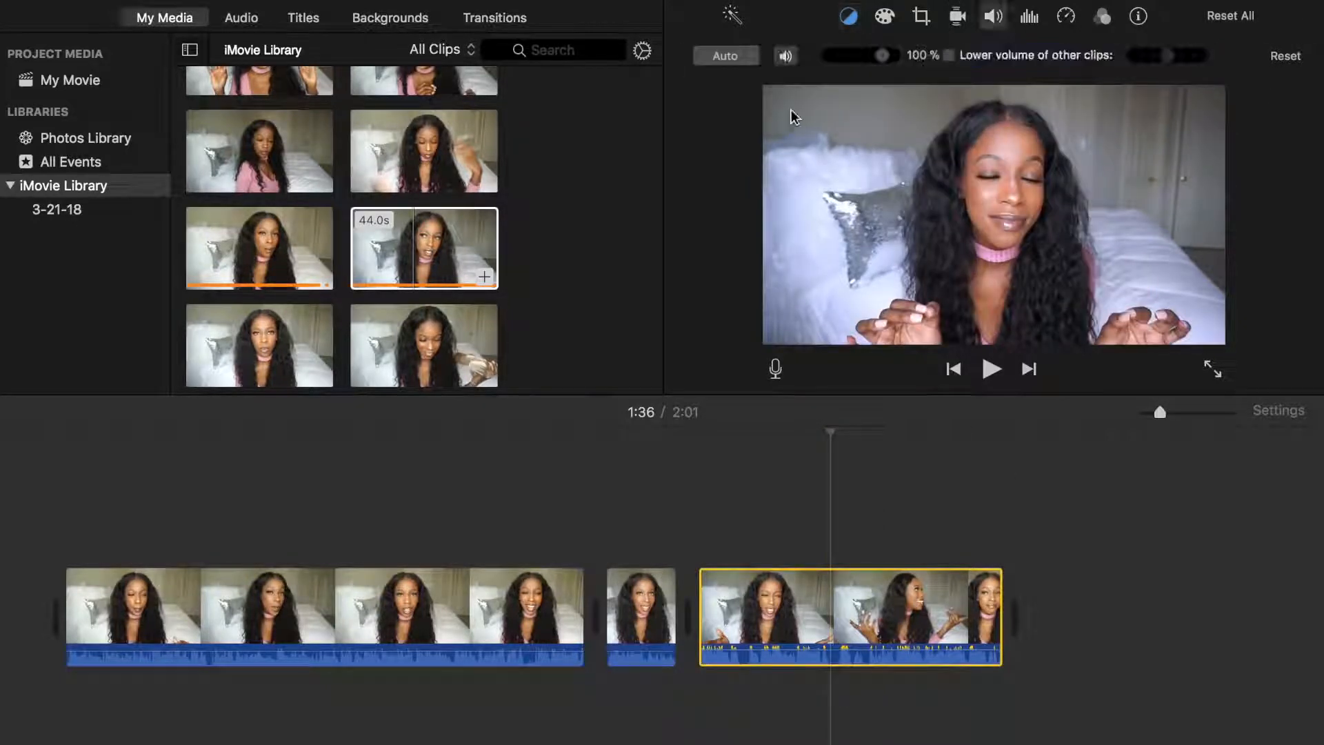
pyautogui.moveTo(871, 64); pyautogui.dragTo(858, 63)
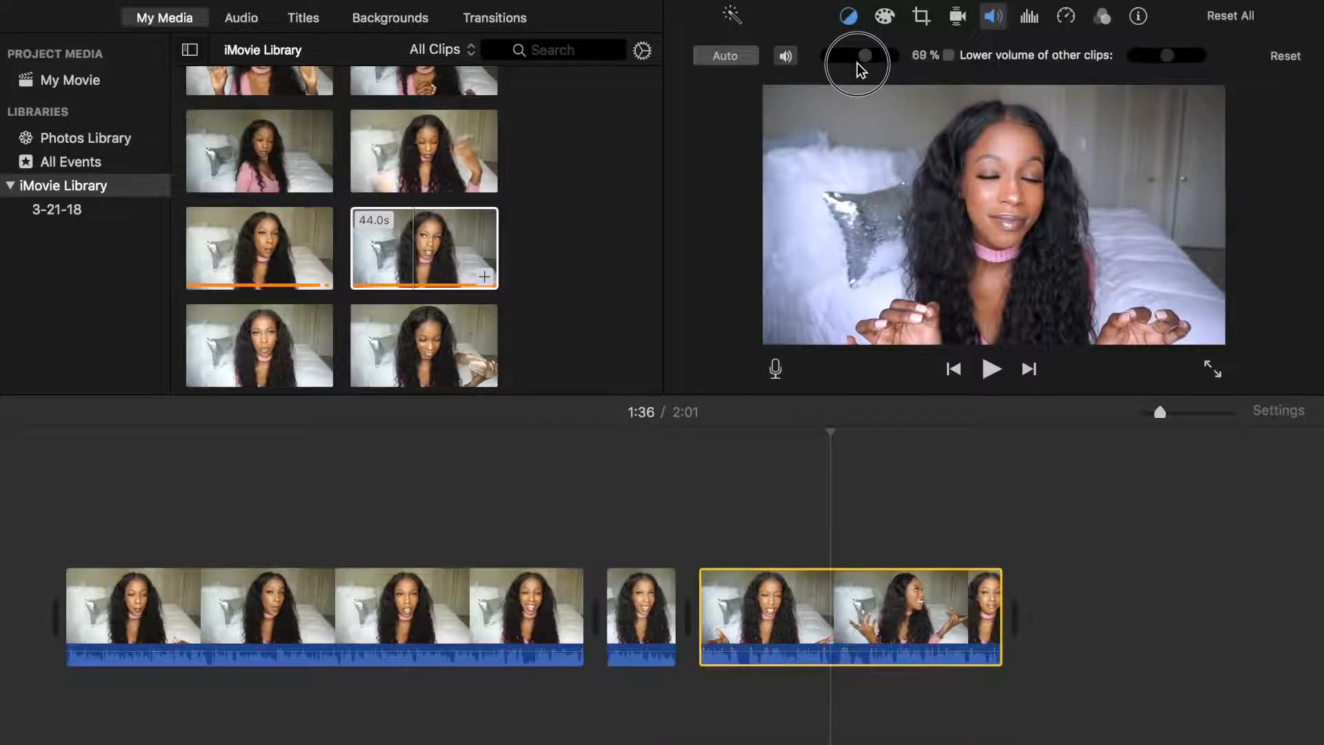
pyautogui.click(721, 60)
pyautogui.moveTo(859, 65); pyautogui.dragTo(855, 59)
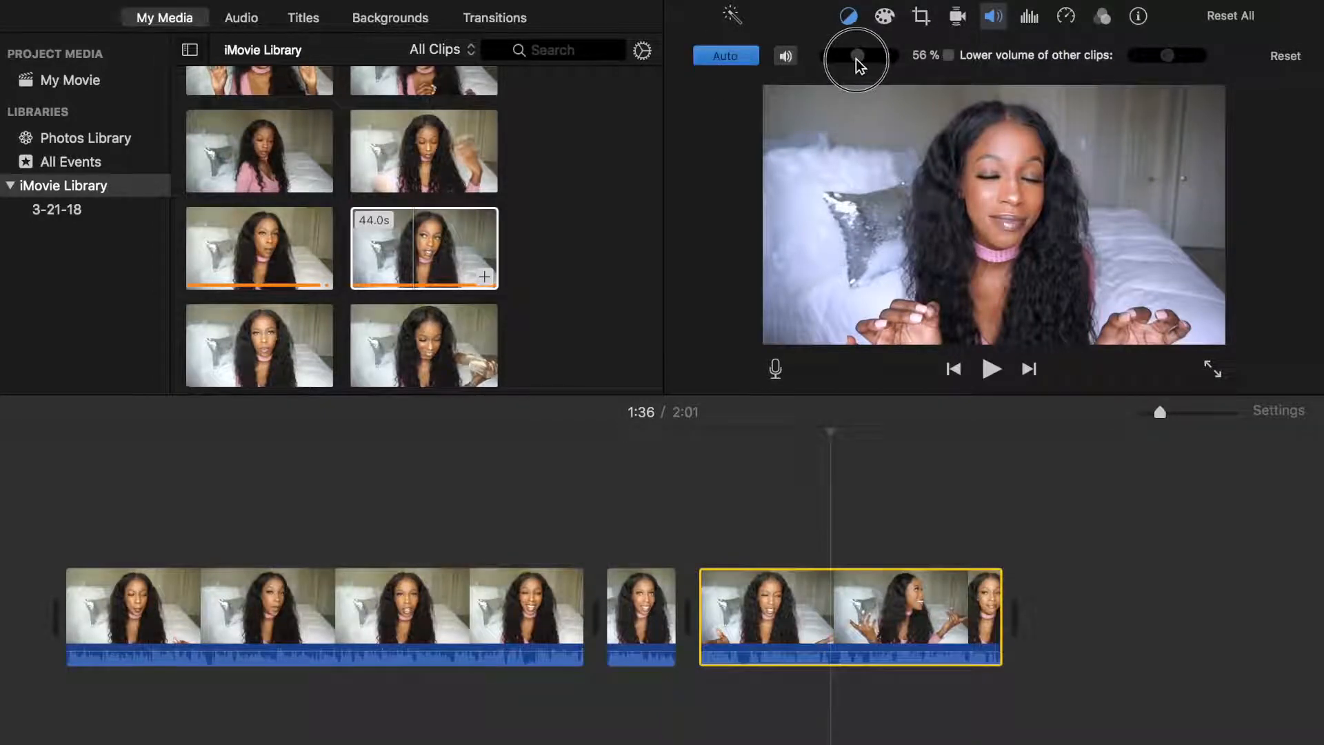
pyautogui.click(502, 576)
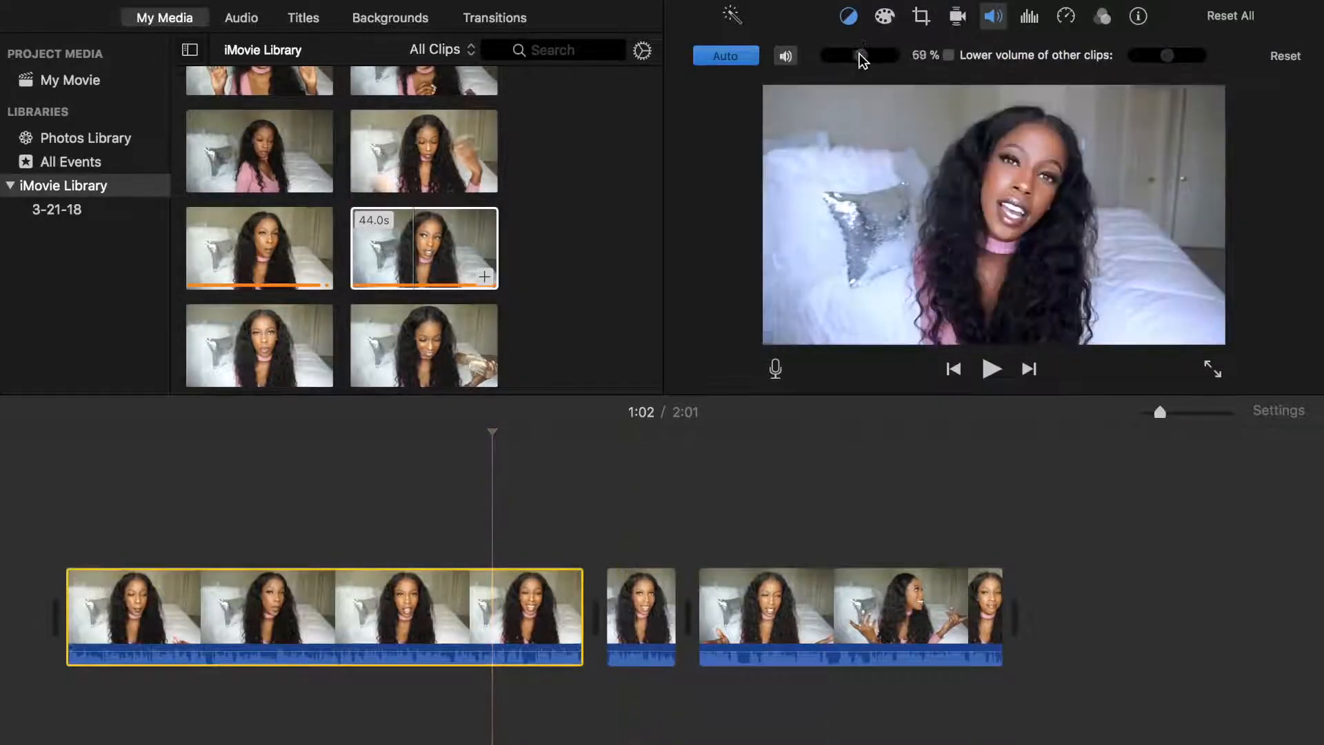
# Play the movie from the short middle clip to near the end to review the edited footage
pyautogui.click(657, 585)
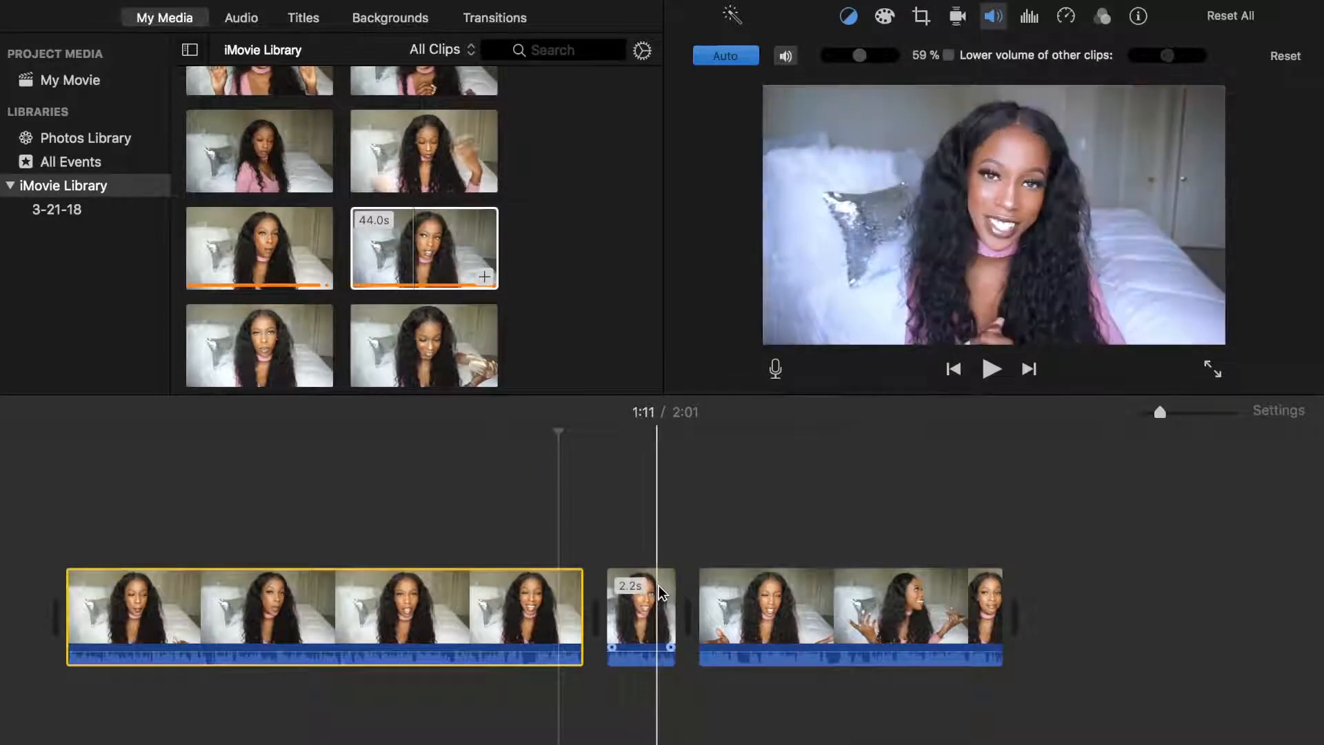
pyautogui.click(990, 367)
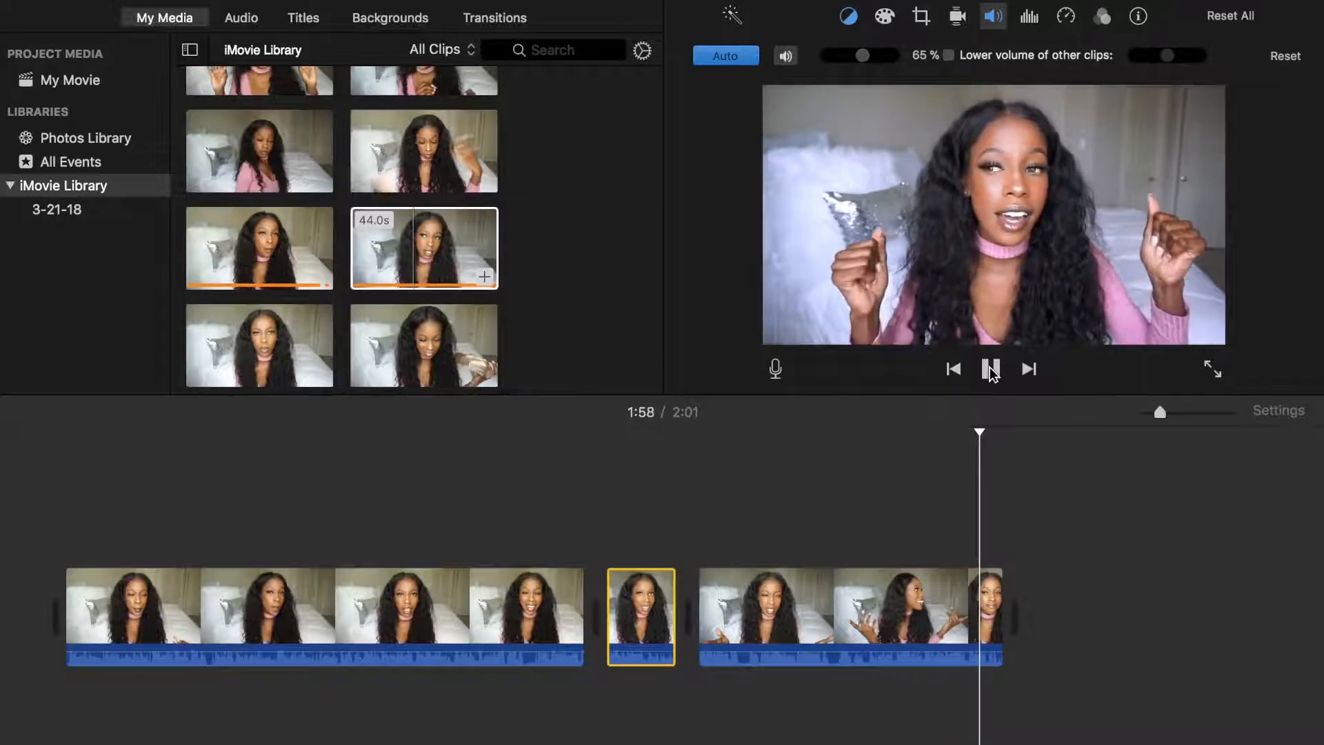
pyautogui.click(990, 371)
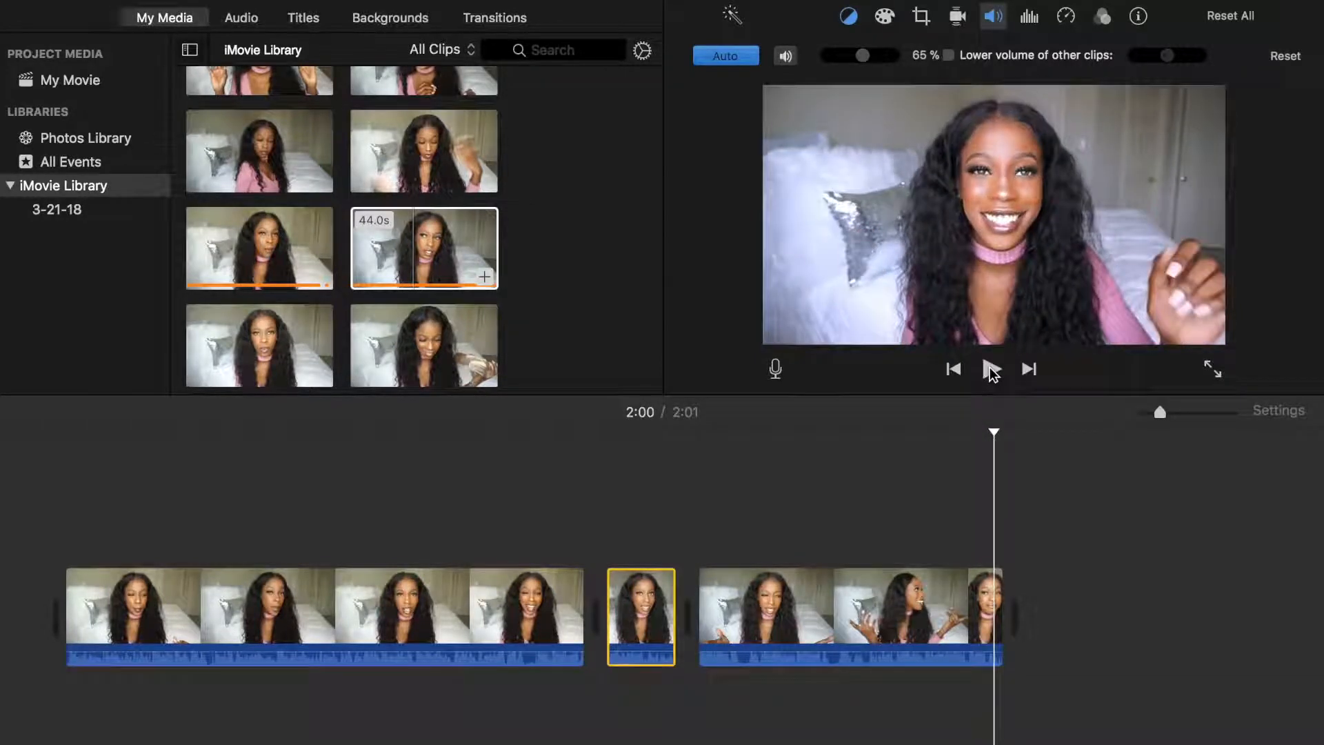
# Split the last clip at the 2:00 mark and delete the short leftover piece after the cut
pyautogui.click(991, 588)
pyautogui.rightClick(991, 588)
pyautogui.click(1031, 581)
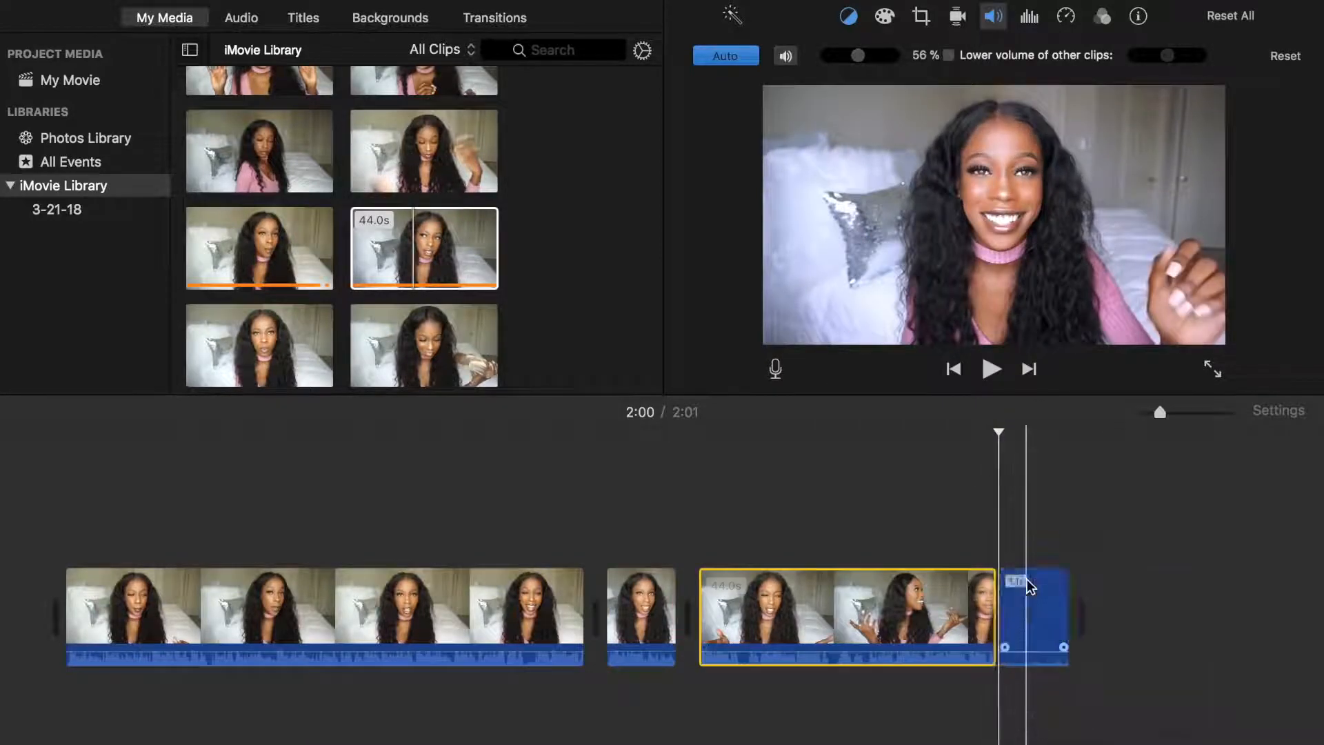
pyautogui.click(1027, 599)
pyautogui.press('Delete')
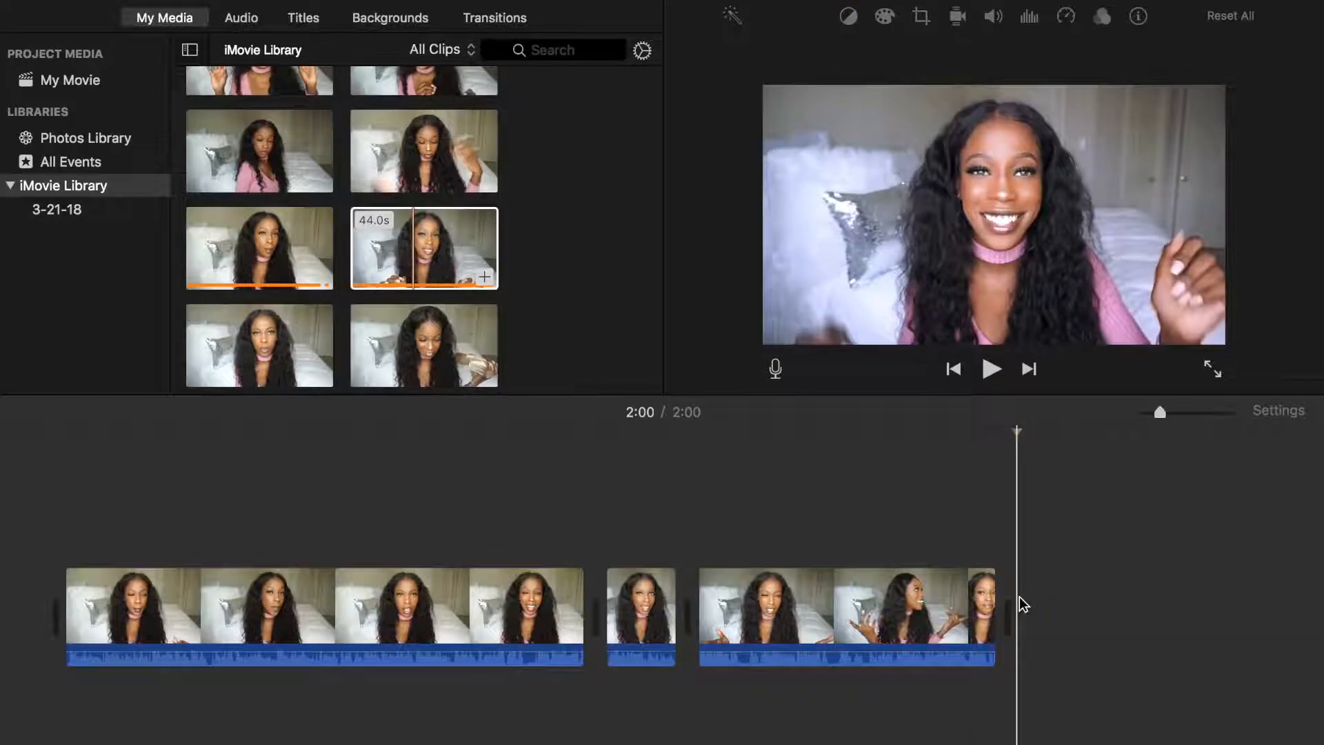
# Browse the 3-21-18 event and the whole iMovie Library by date for the channel's intro clip
pyautogui.click(81, 208)
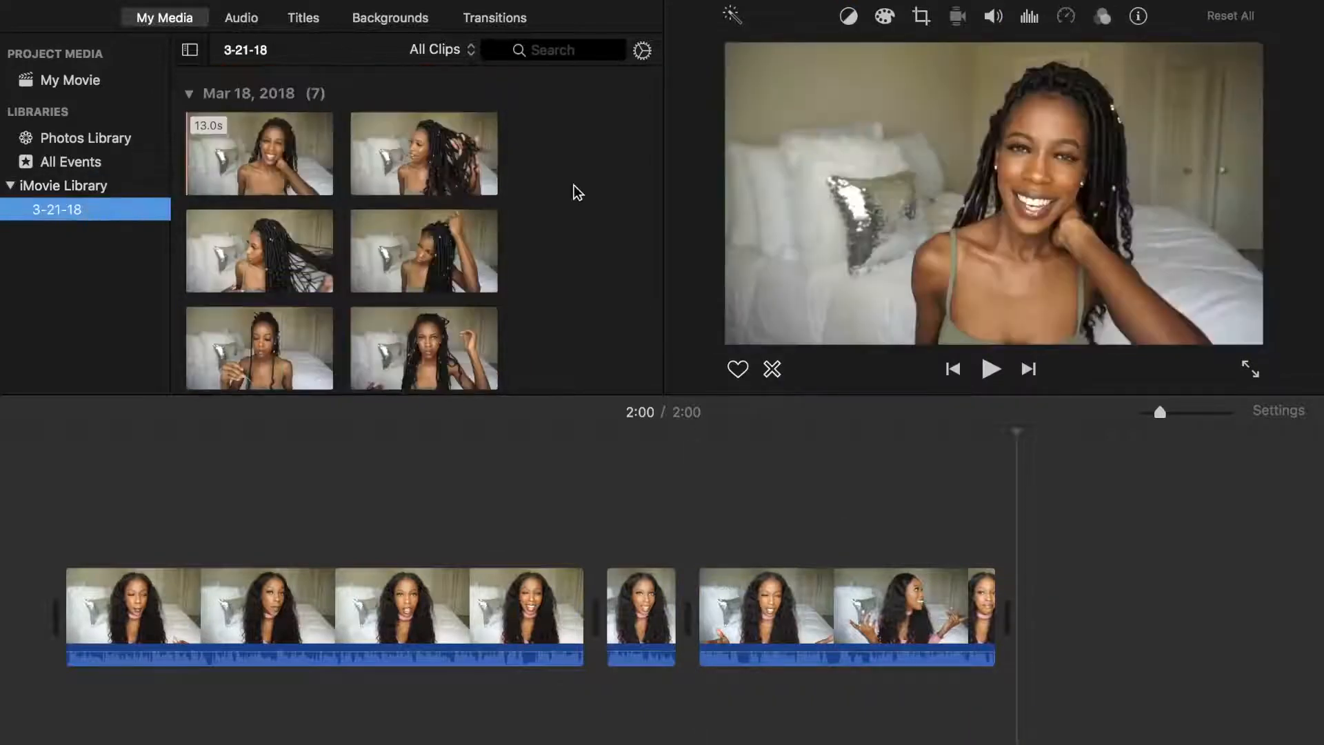
pyautogui.click(437, 210)
pyautogui.press('Down')
pyautogui.press('Down')
pyautogui.click(84, 178)
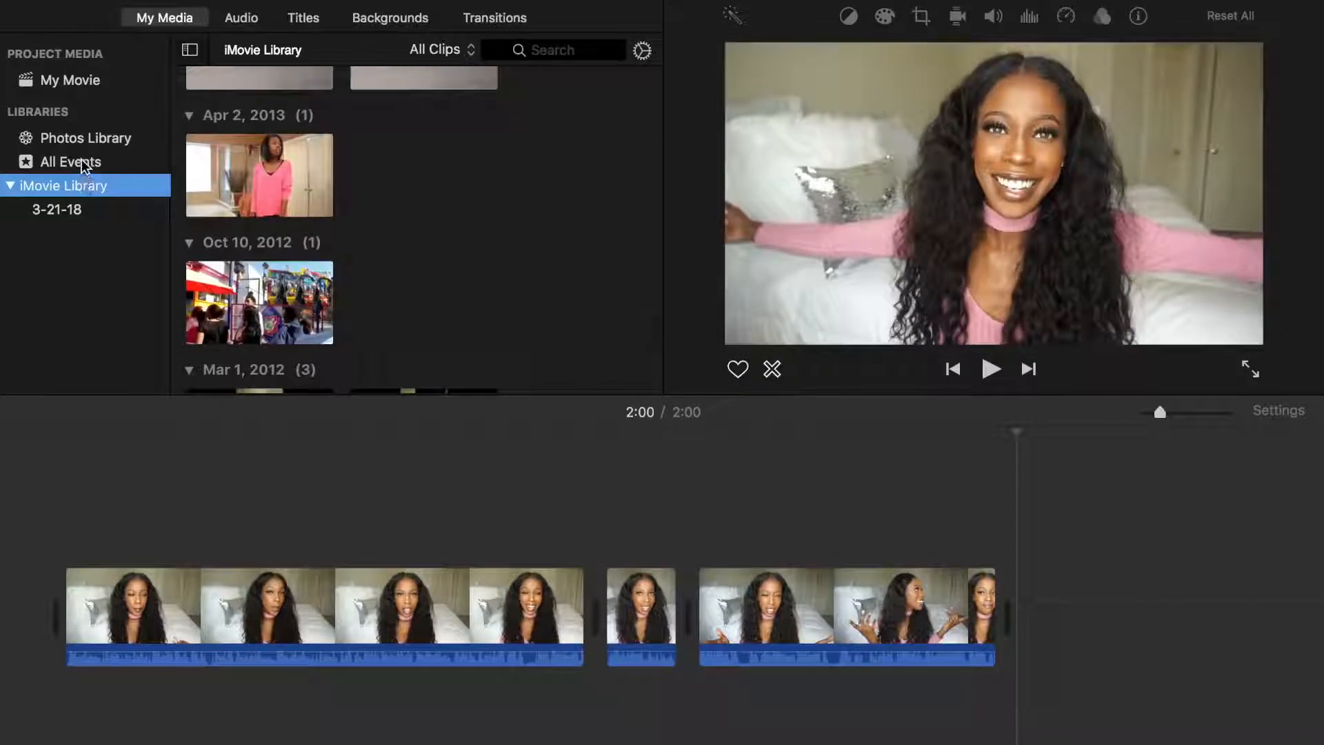
pyautogui.click(81, 159)
pyautogui.click(84, 176)
pyautogui.scroll(-5, 289, 84)
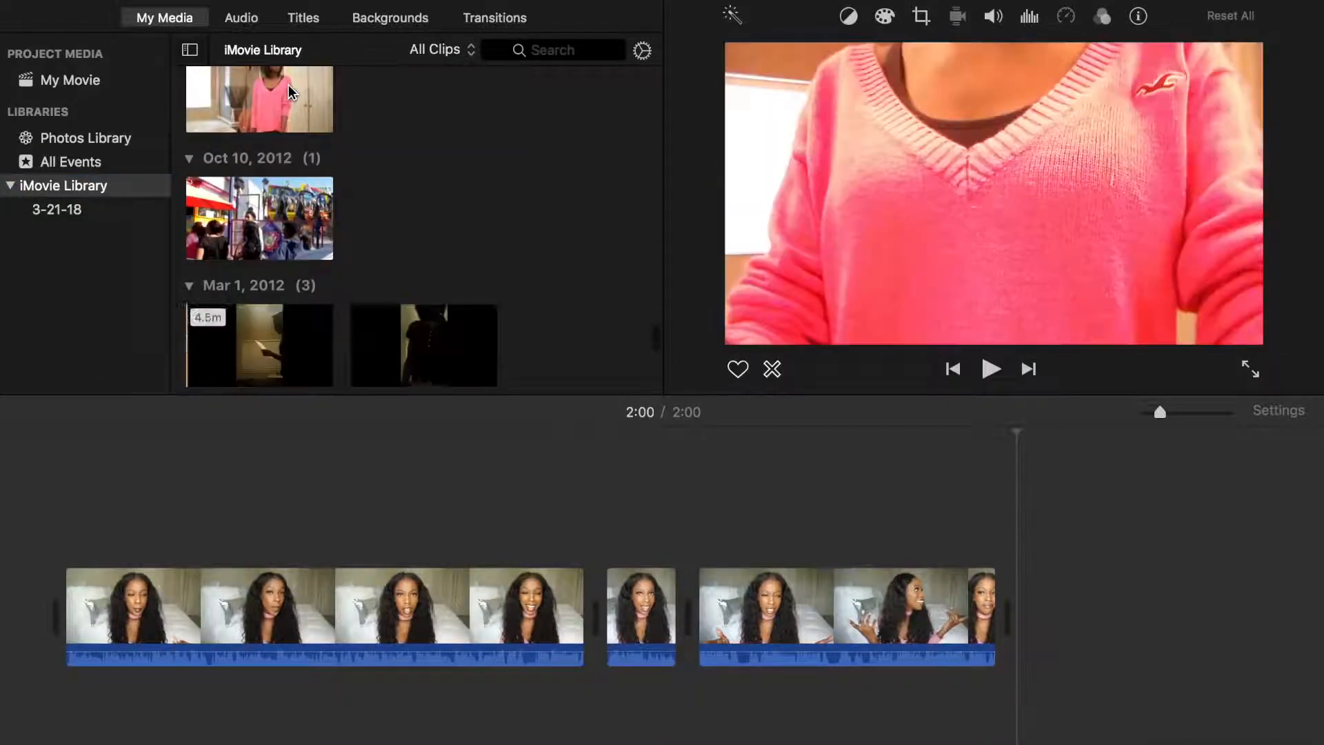
pyautogui.scroll(-5, 288, 84)
pyautogui.scroll(5, 288, 84)
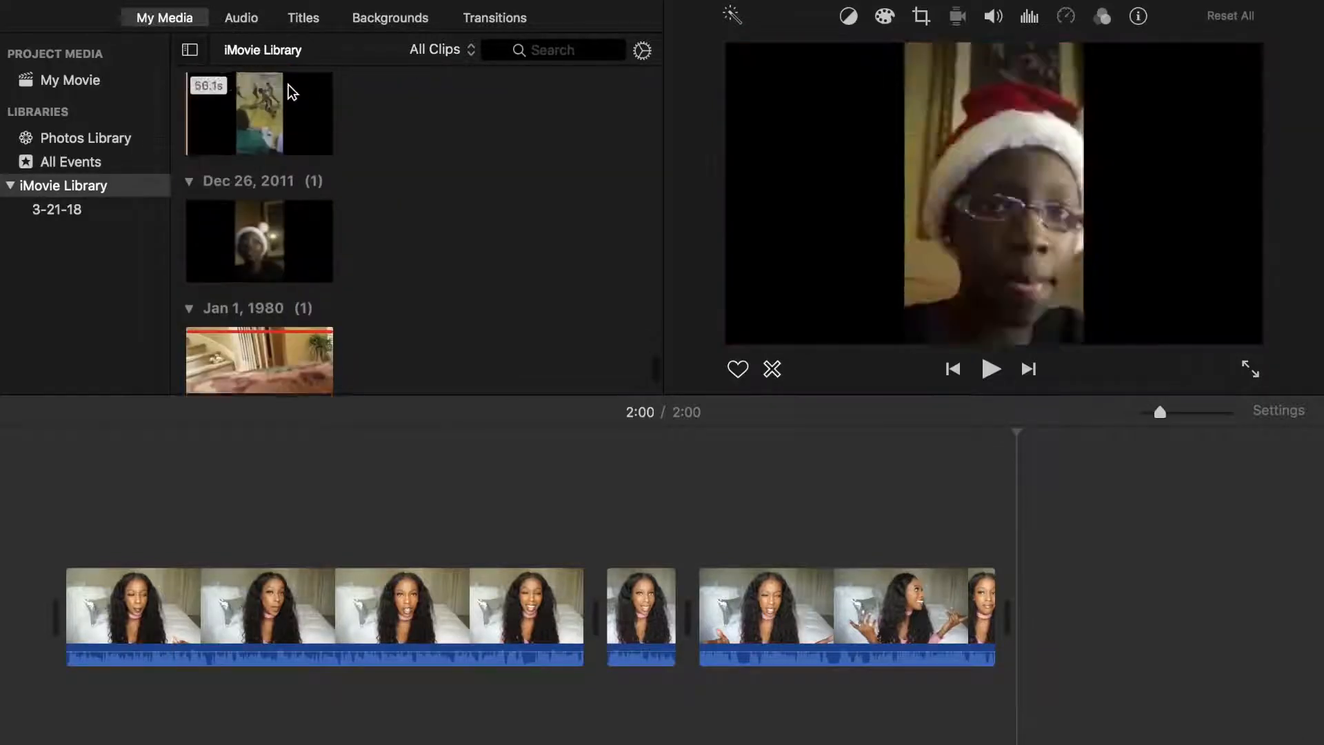
pyautogui.scroll(10, 289, 84)
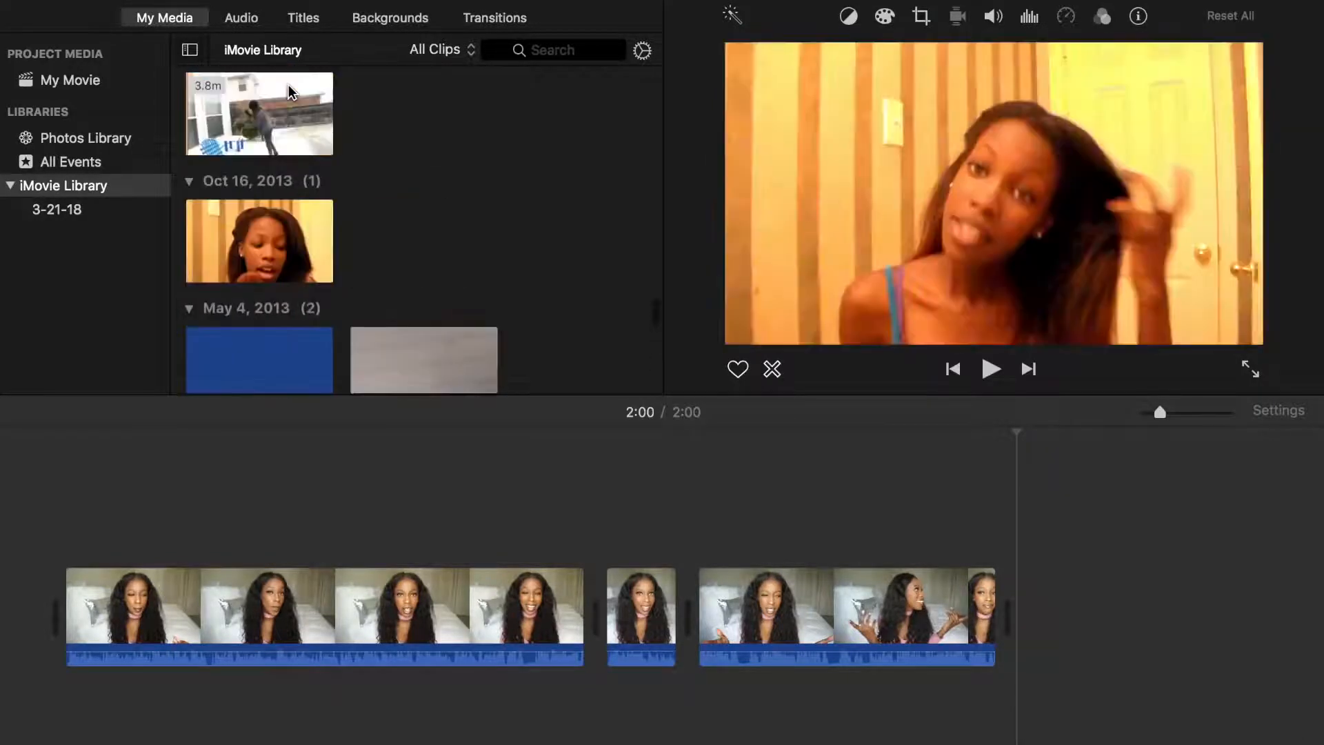
pyautogui.scroll(2, 288, 91)
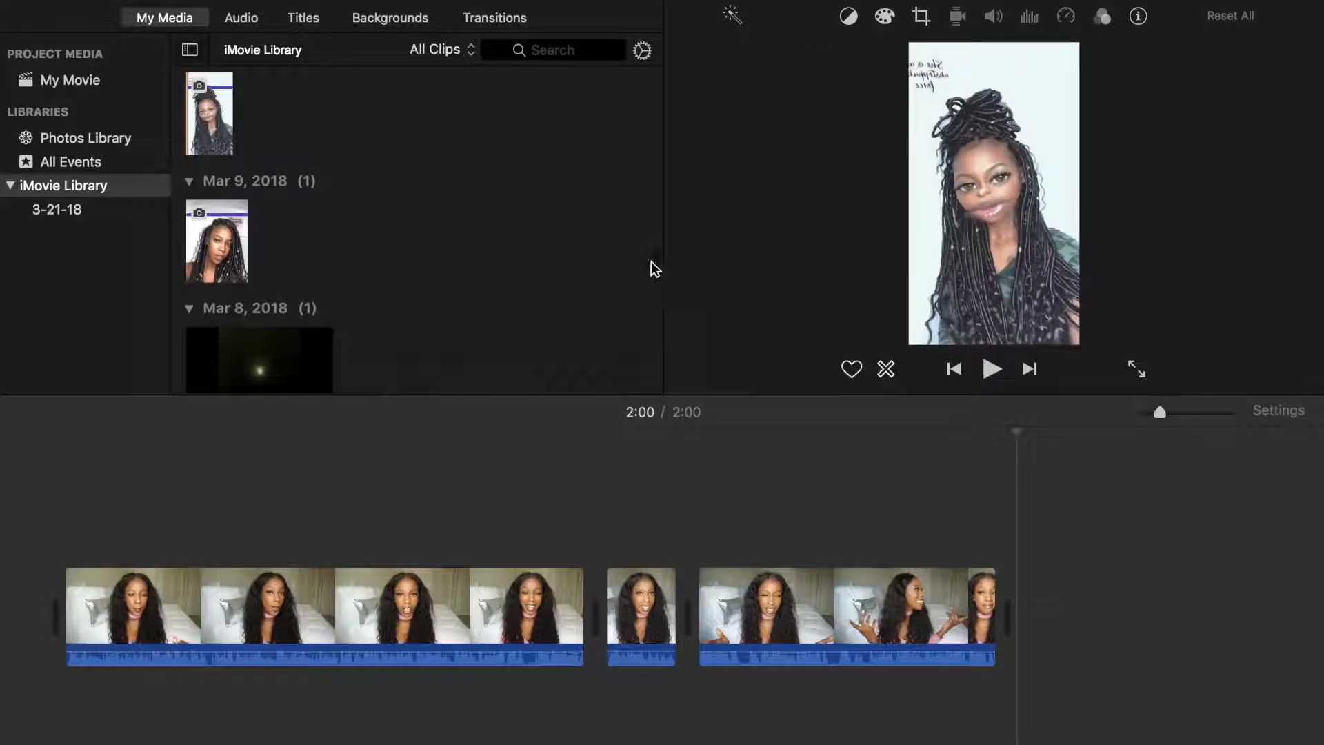
pyautogui.scroll(-6, 653, 280)
# Insert the white social-icons intro clip from Feb 25, 2018 at the very start of the timeline
pyautogui.click(233, 165)
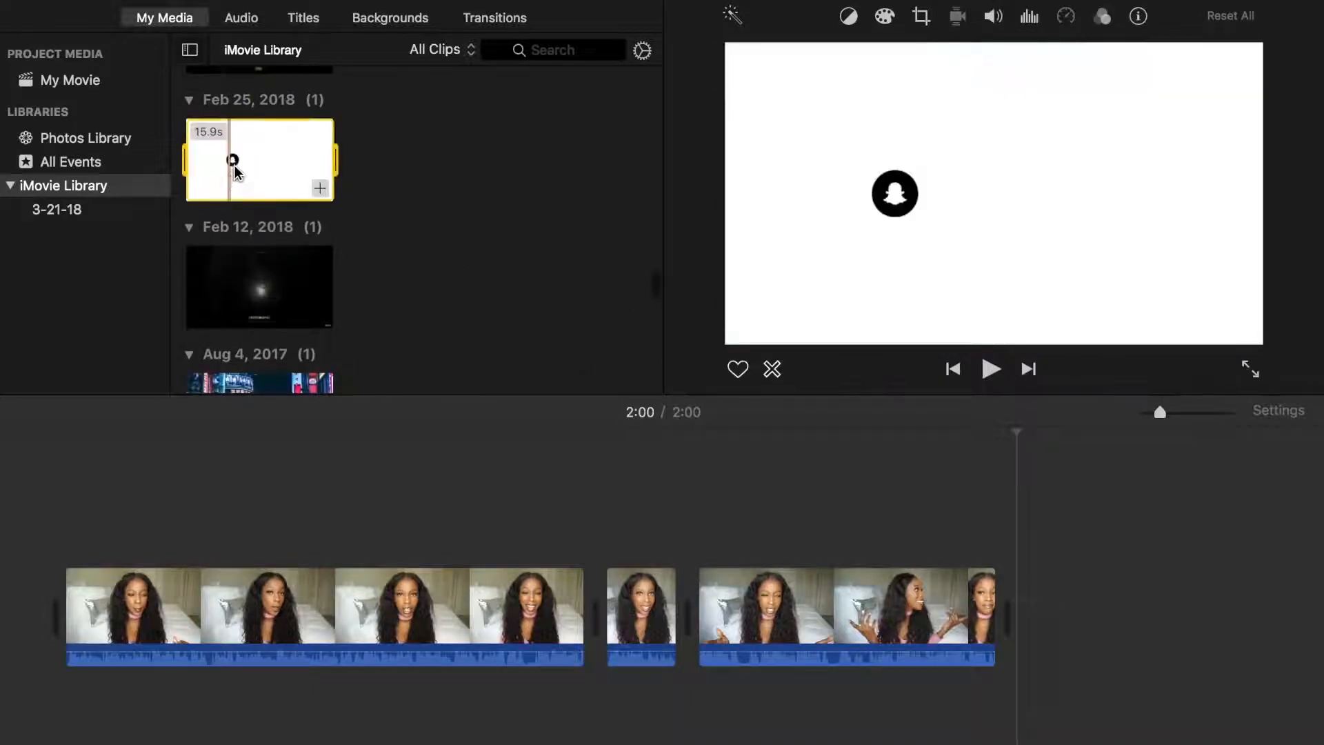
pyautogui.click(265, 142)
pyautogui.moveTo(251, 163); pyautogui.dragTo(30, 614)
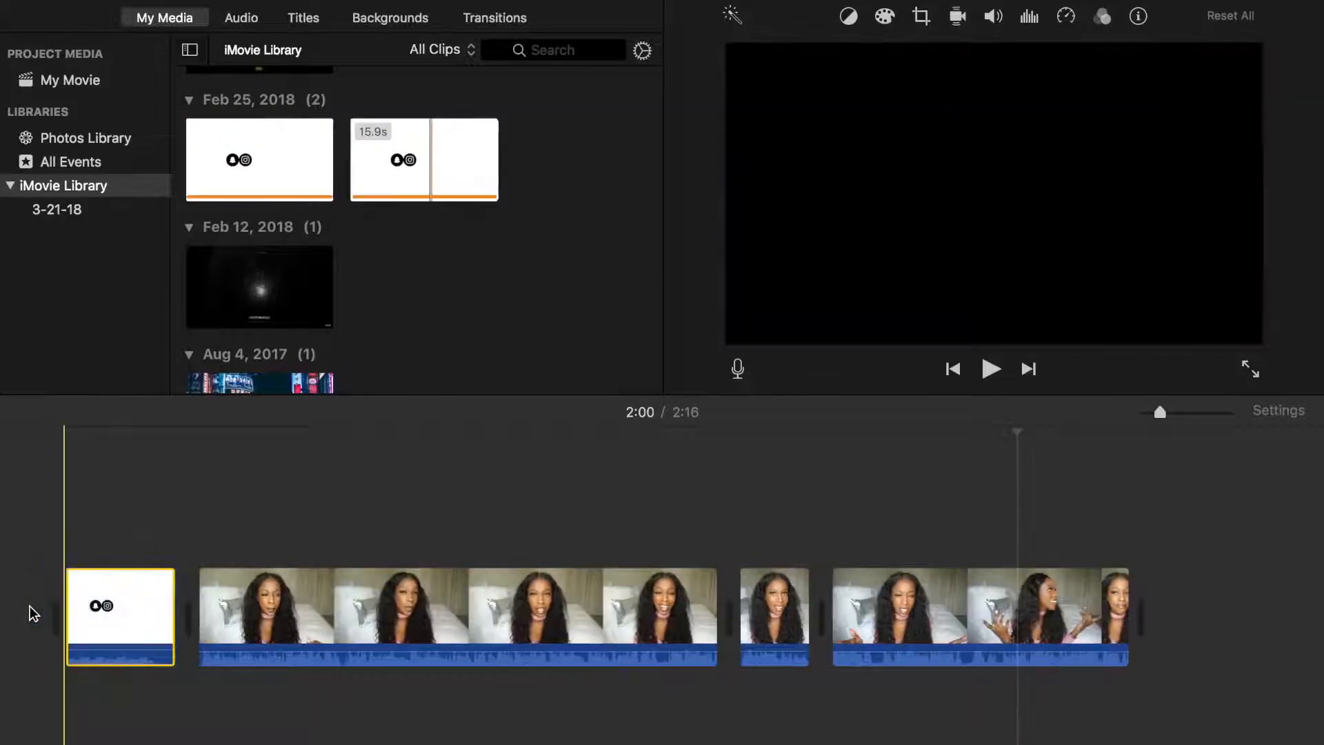
# Raise the intro clip's volume to about 152% with automatic loudness on, and play its opening to check the sound
pyautogui.click(105, 630)
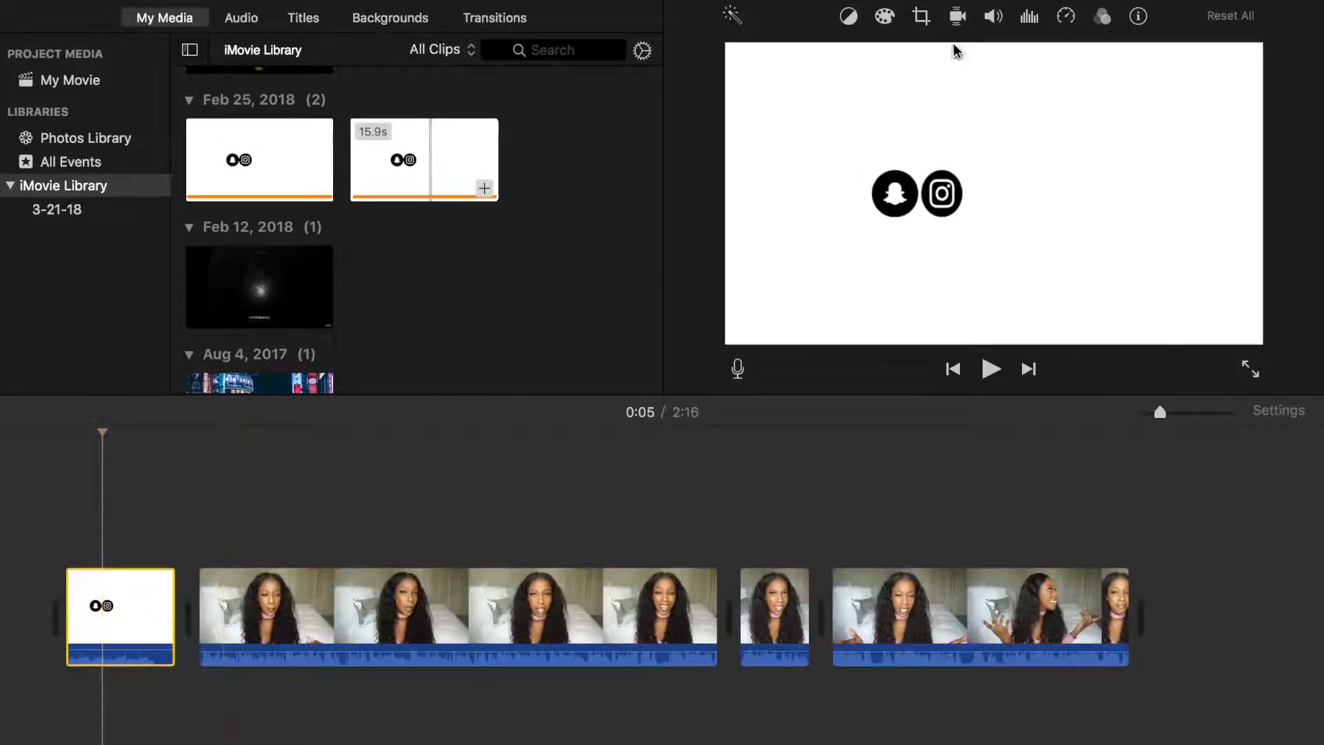
pyautogui.click(994, 16)
pyautogui.moveTo(883, 59)
pyautogui.mouseDown()
pyautogui.moveTo(901, 60)
pyautogui.moveTo(891, 62)
pyautogui.mouseUp()
pyautogui.click(738, 57)
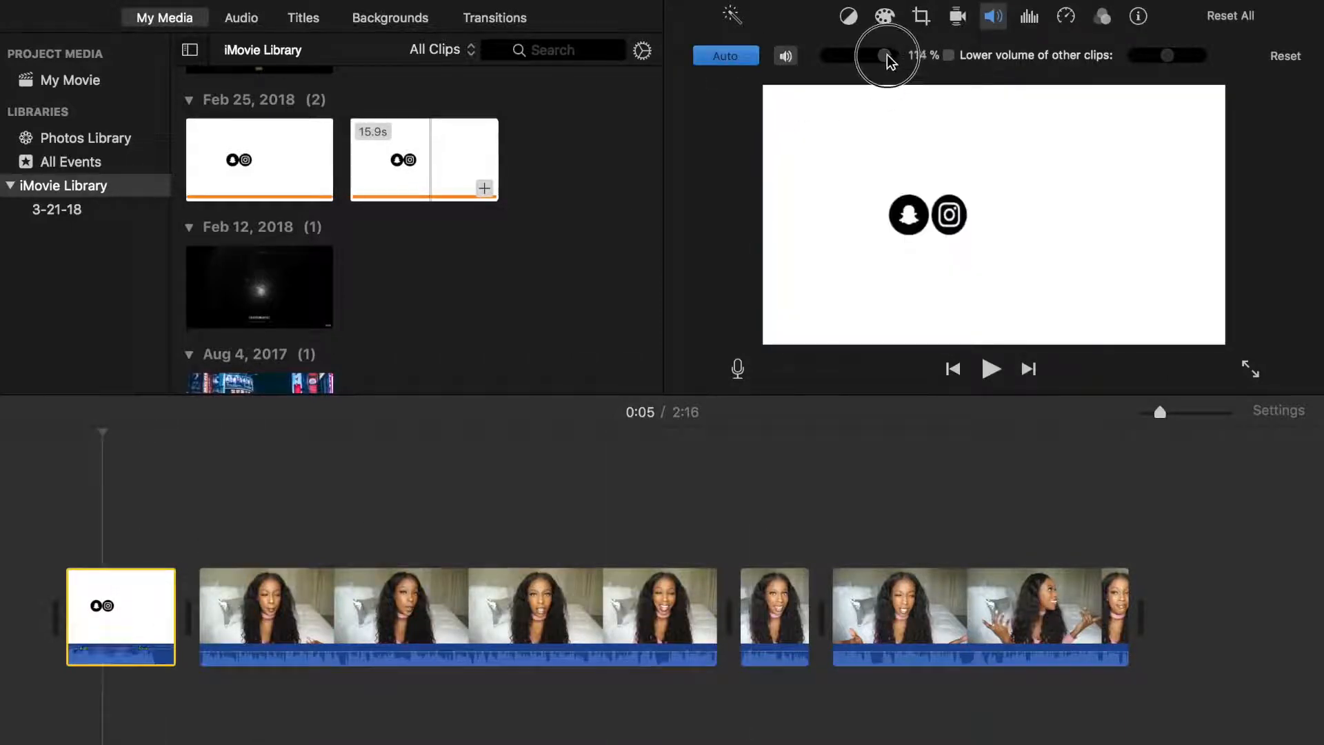
pyautogui.click(65, 434)
pyautogui.press('space')
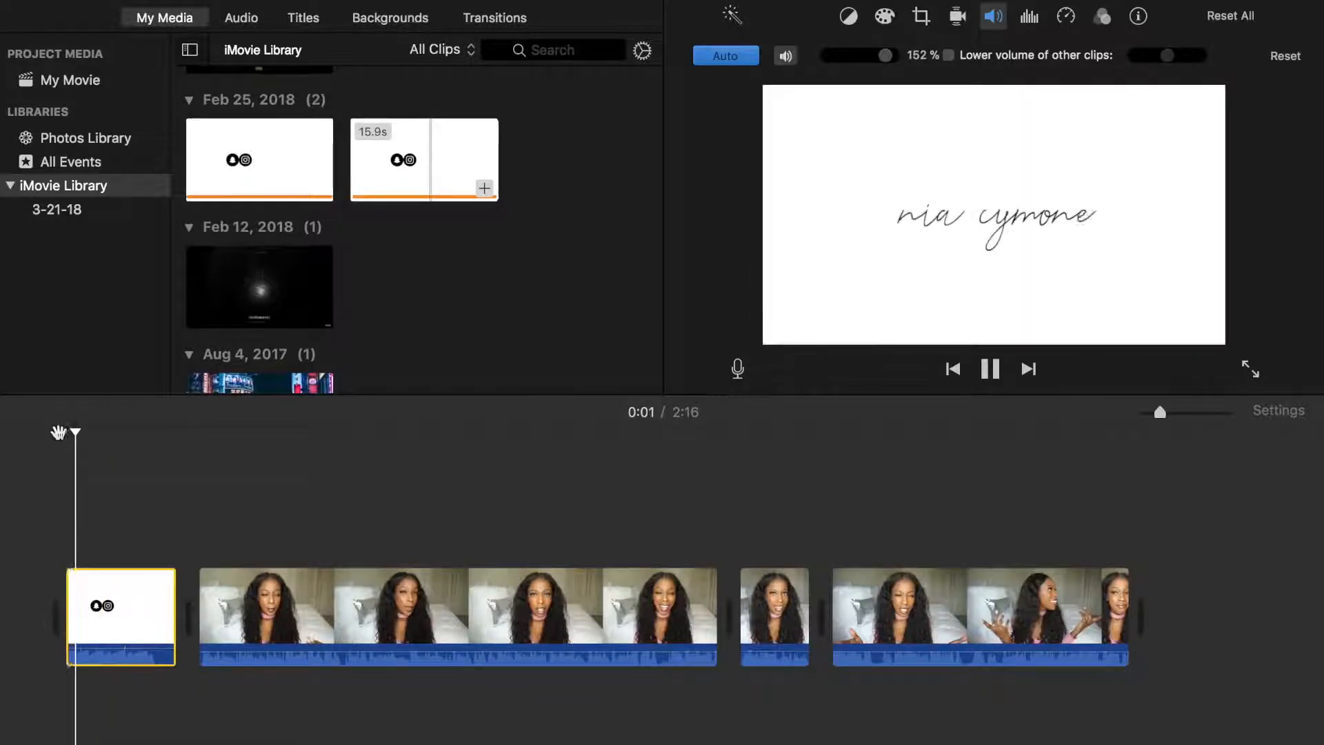
pyautogui.press('space')
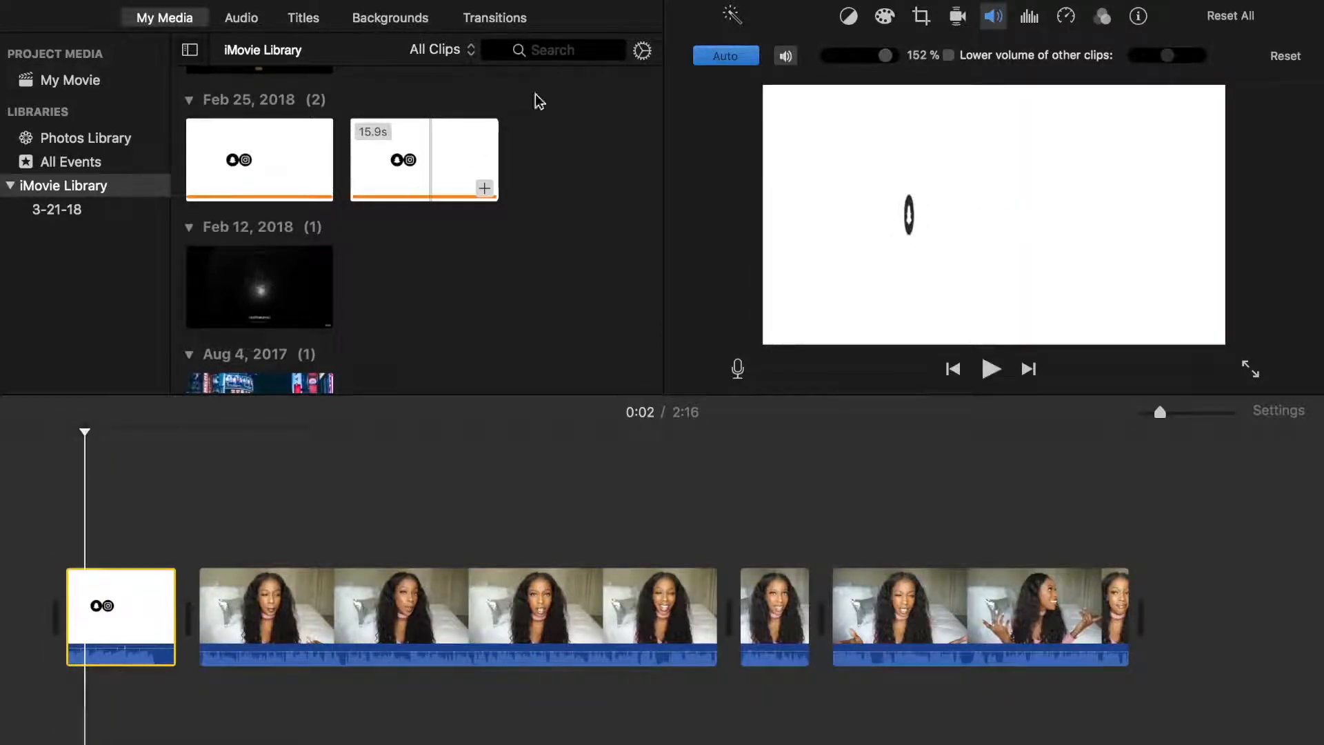
# Add a Fade to White transition before the intro and a Cross Dissolve between the intro and the first talking clip
pyautogui.click(509, 23)
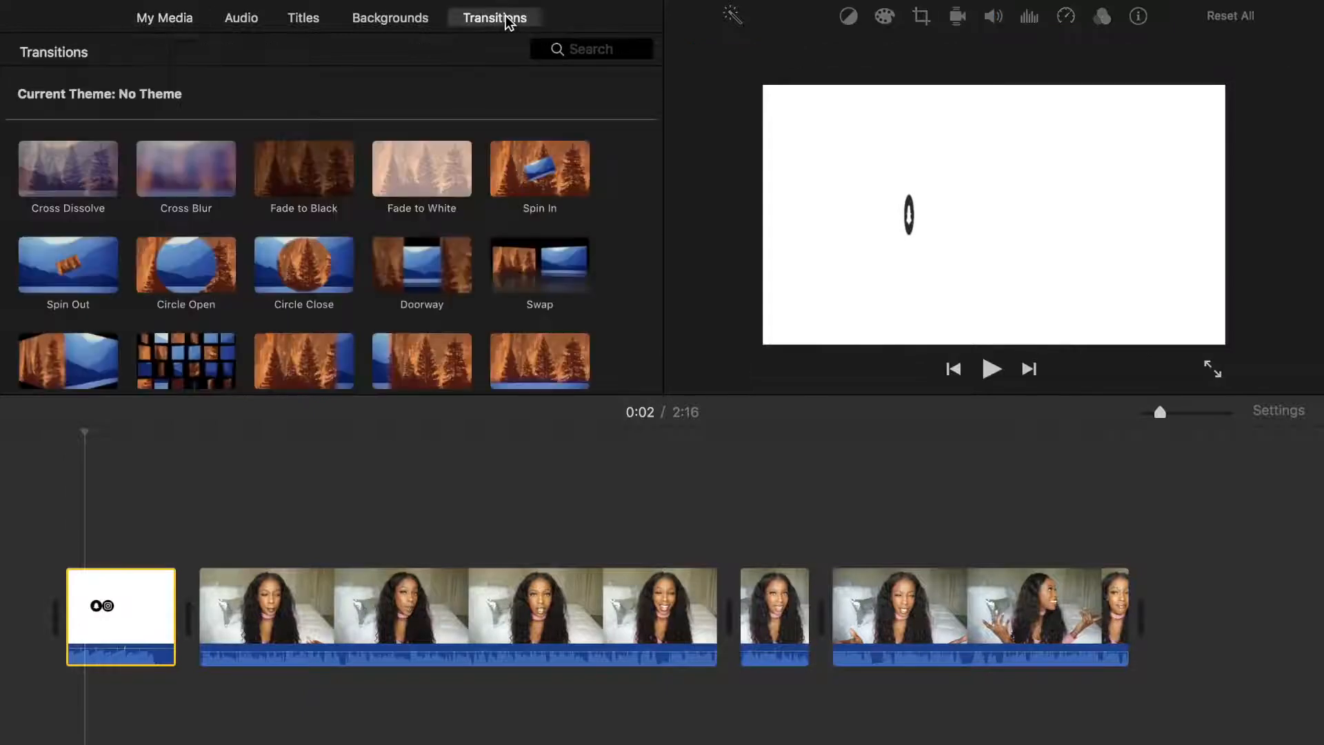
pyautogui.moveTo(433, 175); pyautogui.dragTo(56, 598)
pyautogui.moveTo(82, 182); pyautogui.dragTo(182, 616)
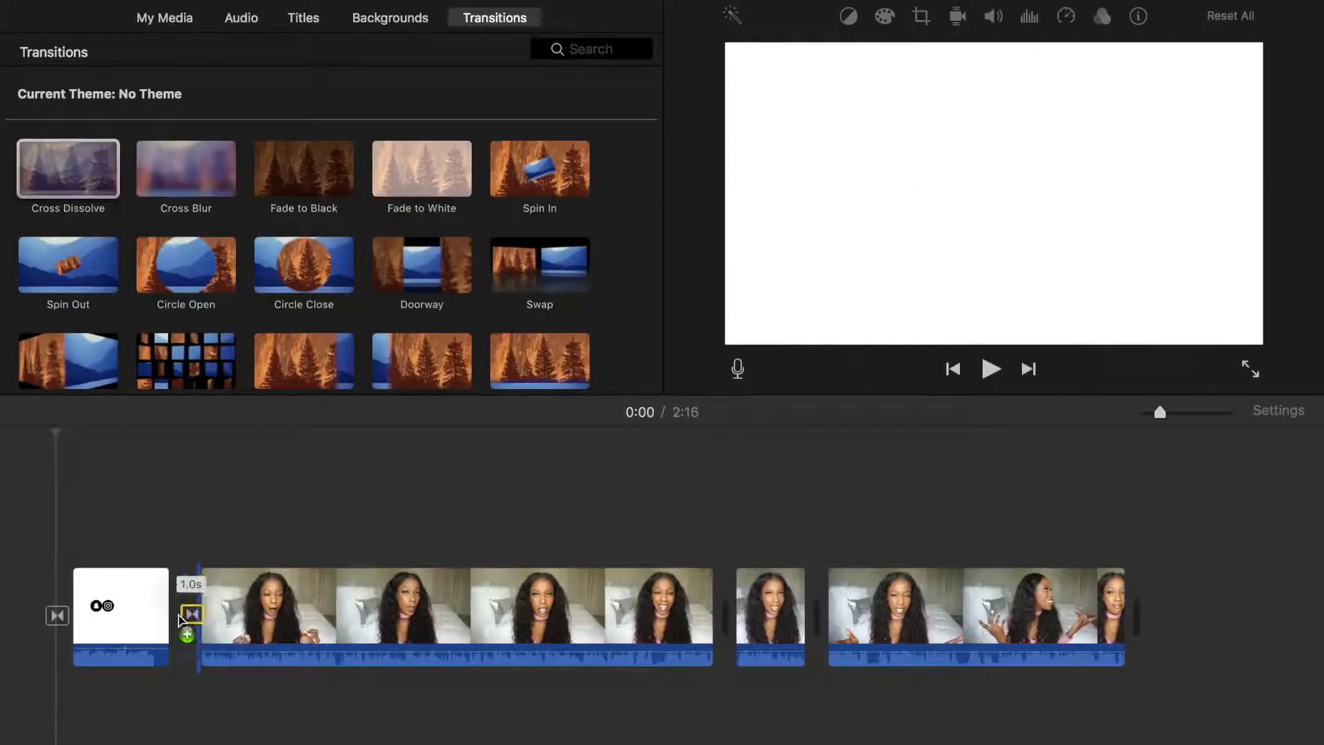
pyautogui.press('space')
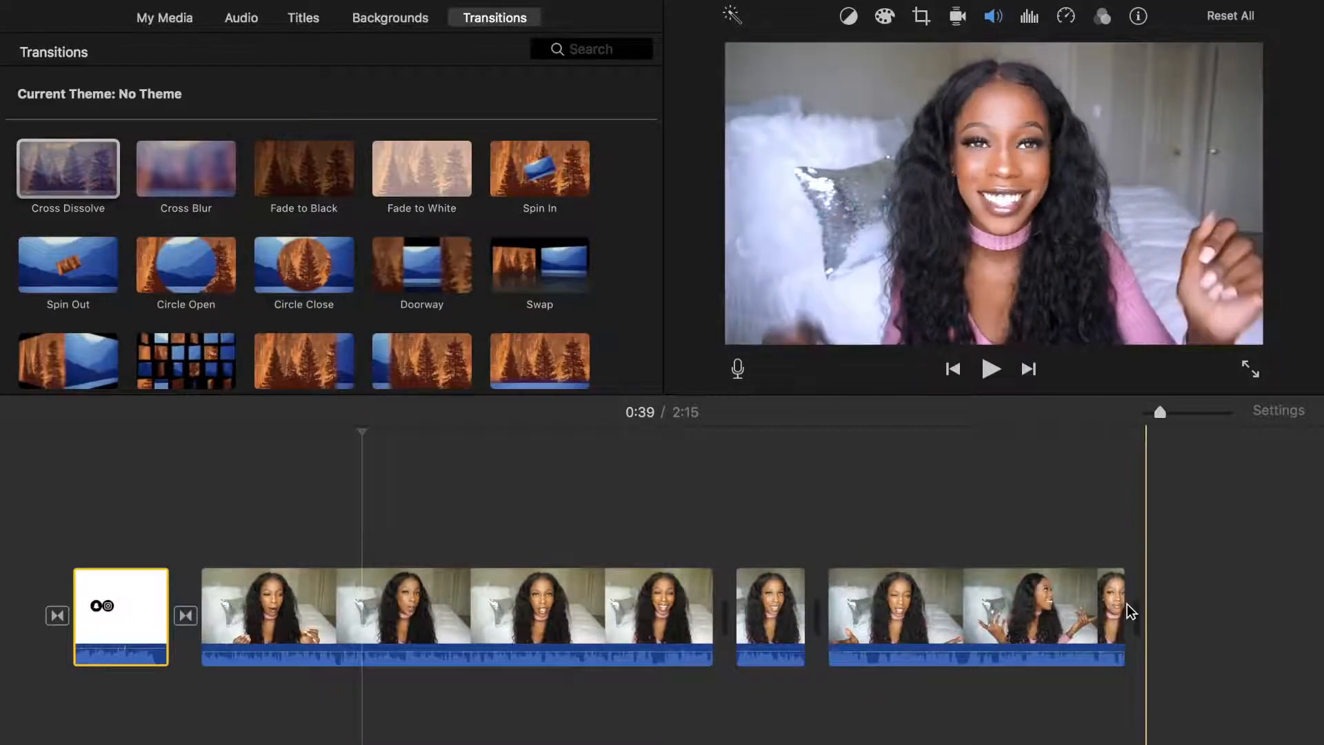
# Add a Slide Right transition at the end of the last clip
pyautogui.click(440, 378)
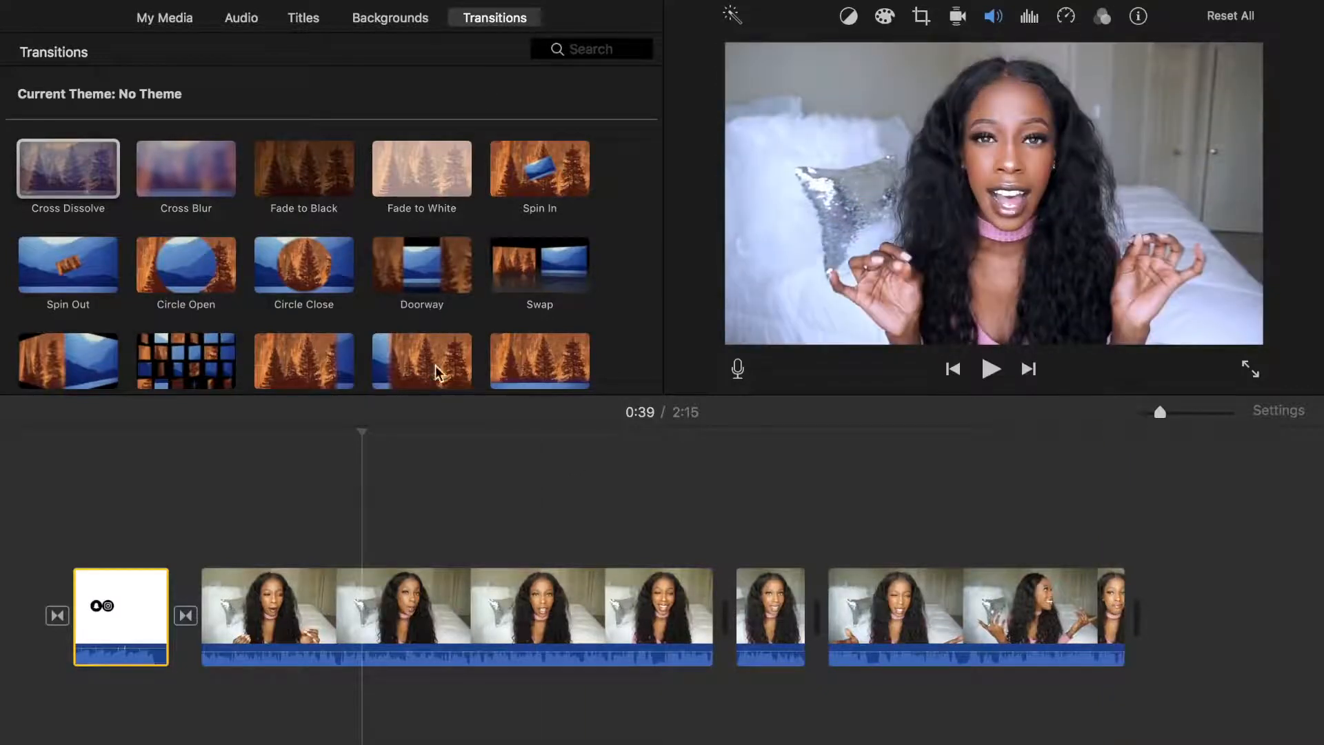
pyautogui.scroll(-3, 440, 378)
pyautogui.moveTo(301, 338)
pyautogui.mouseDown()
pyautogui.moveTo(966, 520)
pyautogui.moveTo(1151, 621)
pyautogui.mouseUp()
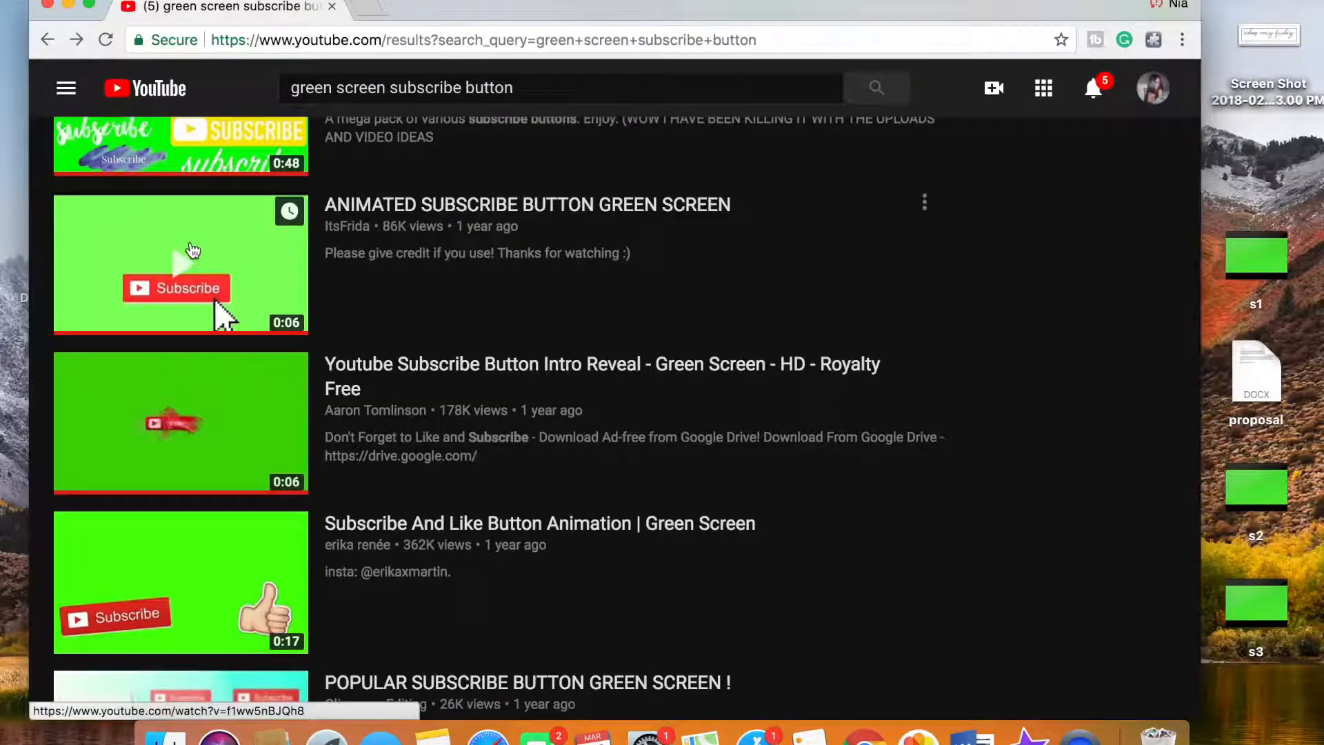
# In Chrome, open and pause the YouTube video "ANIMATED SUBSCRIBE BUTTON GREEN SCREEN", and load en.savefrom.net in a new tab
pyautogui.click(194, 250)
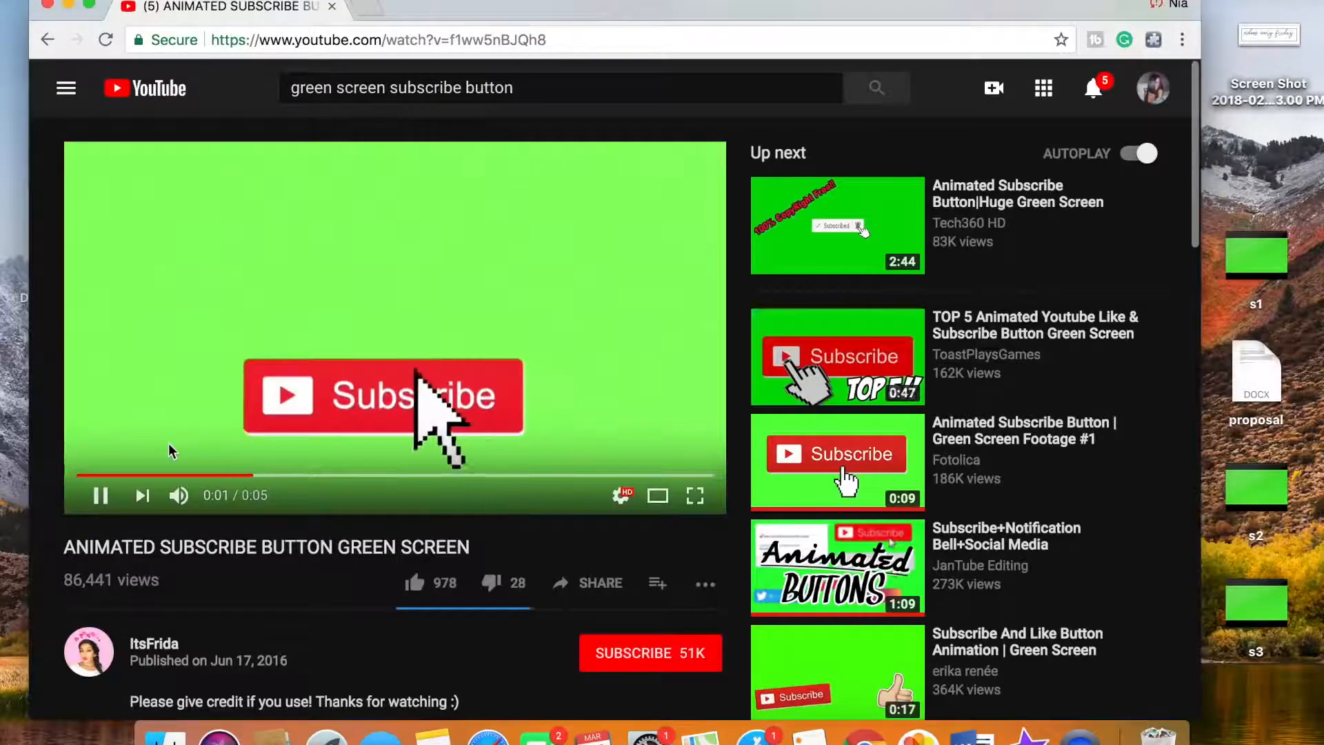
pyautogui.click(221, 352)
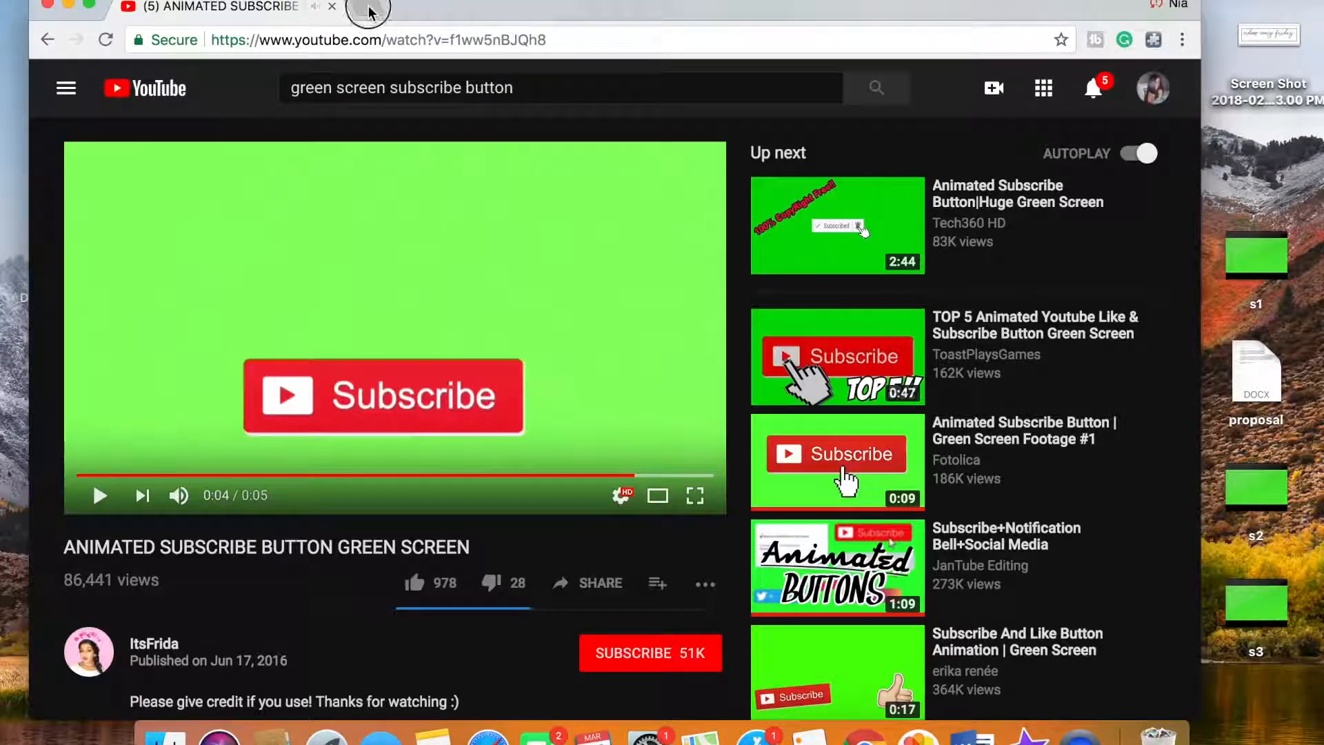
pyautogui.click(369, 12)
pyautogui.write('en.savefrom.net/1-how-to-download-youtube-video/')
pyautogui.press('Return')
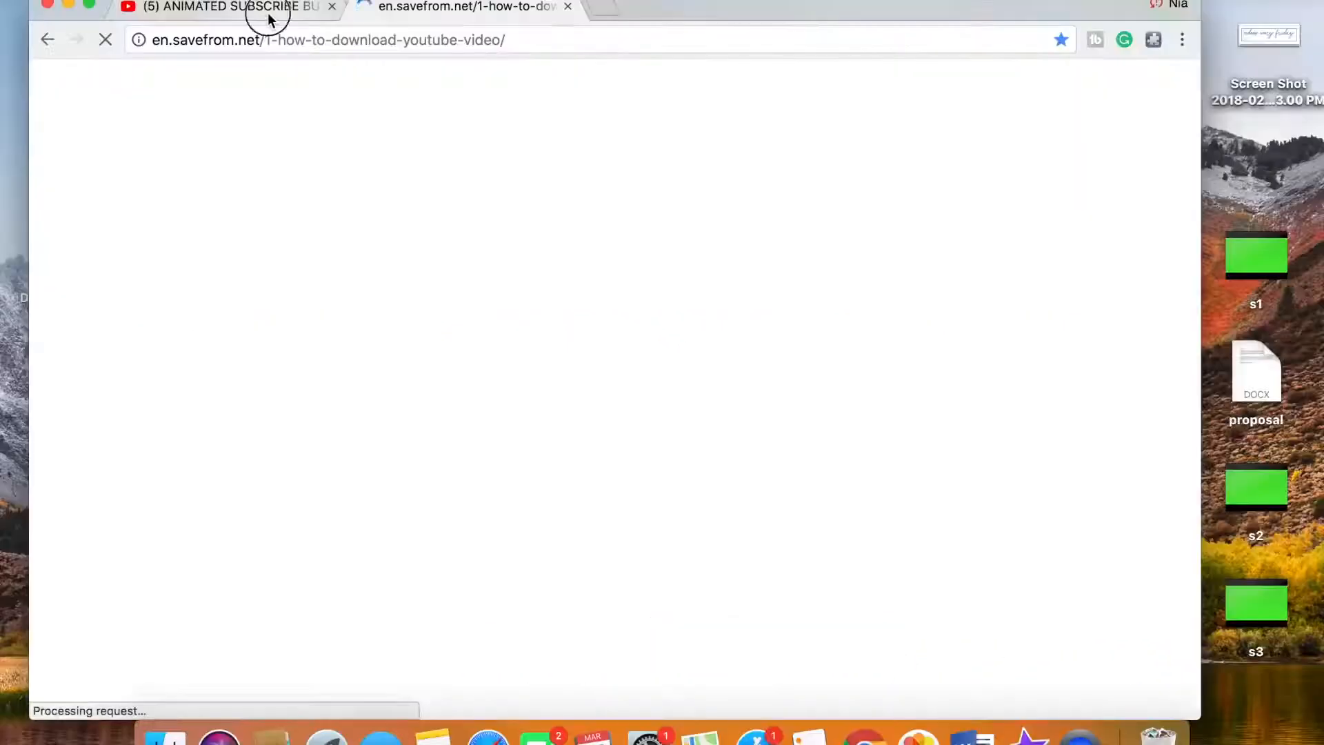
# Copy the share link of the green-screen subscribe button video
pyautogui.click(586, 105)
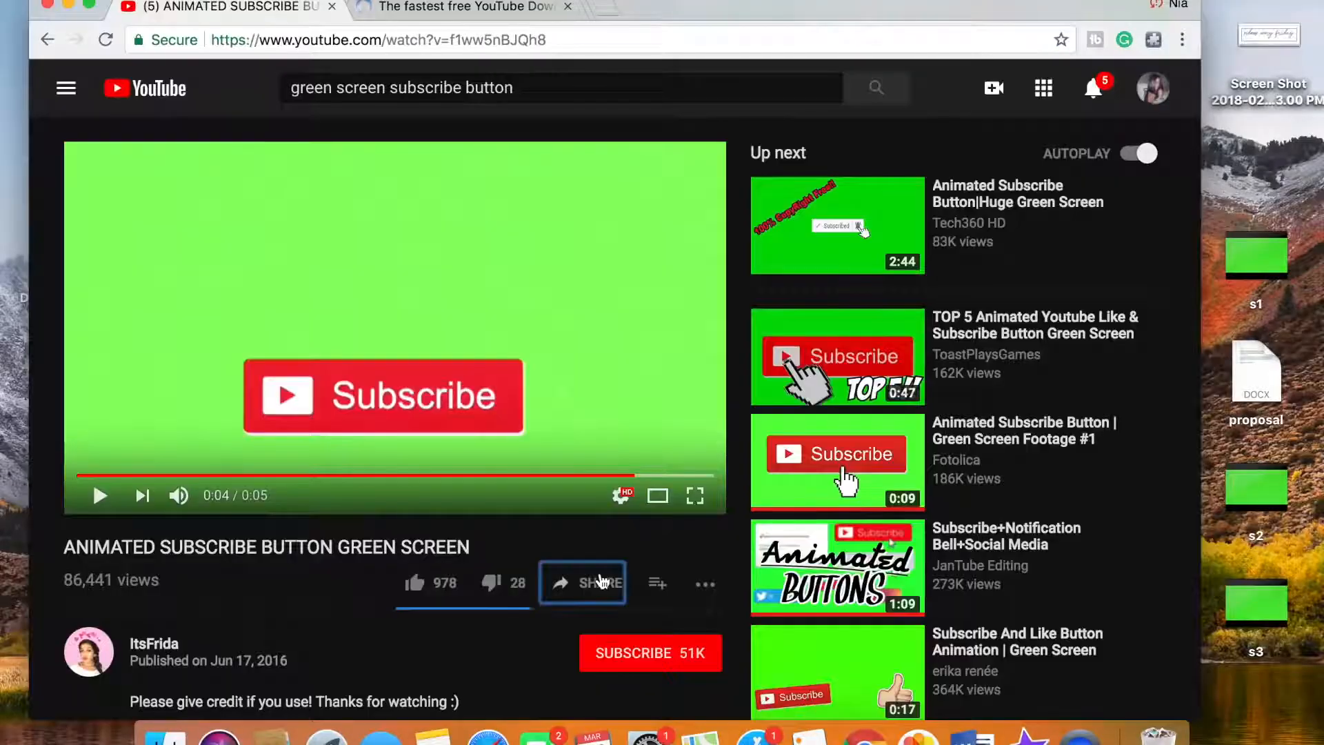
pyautogui.click(600, 582)
pyautogui.rightClick(697, 445)
pyautogui.click(736, 470)
# Paste the video link into savefrom.net and download the video as MP4 720
pyautogui.click(437, 8)
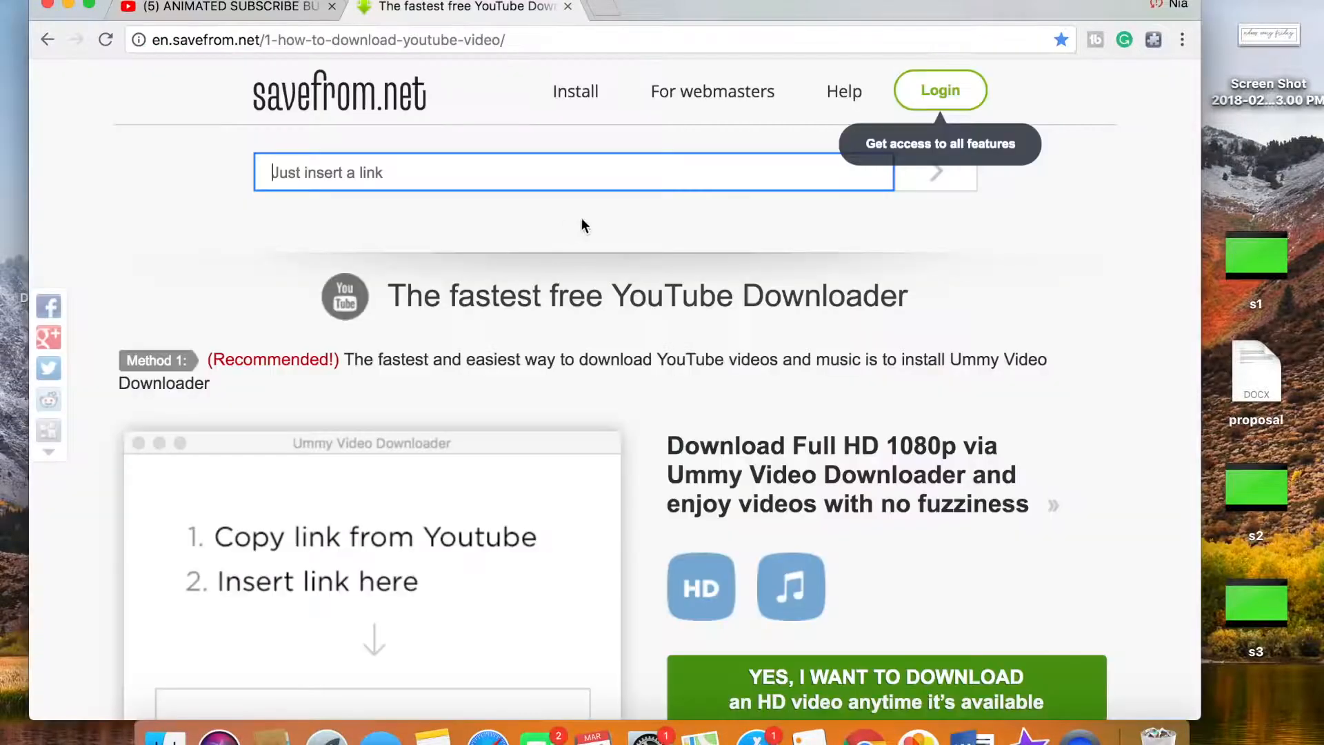
pyautogui.rightClick(538, 178)
pyautogui.click(607, 273)
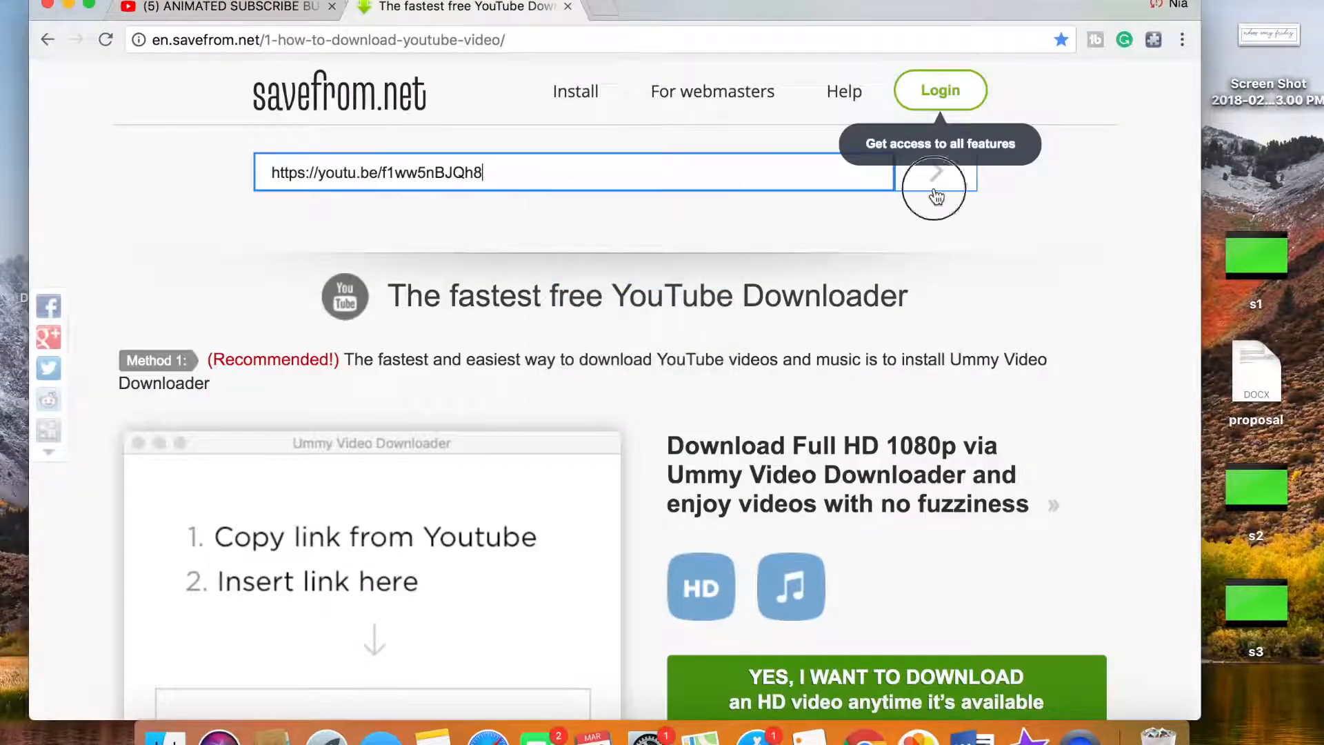
pyautogui.click(935, 188)
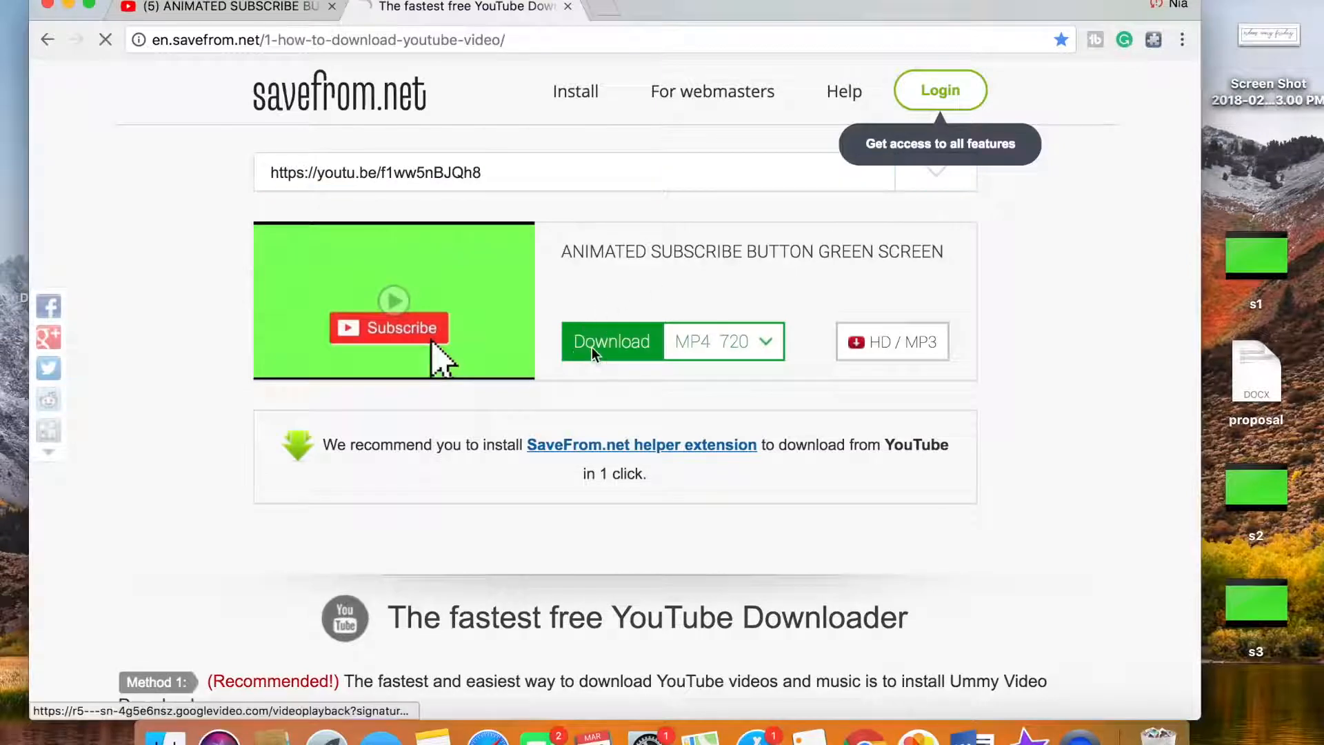
pyautogui.click(589, 355)
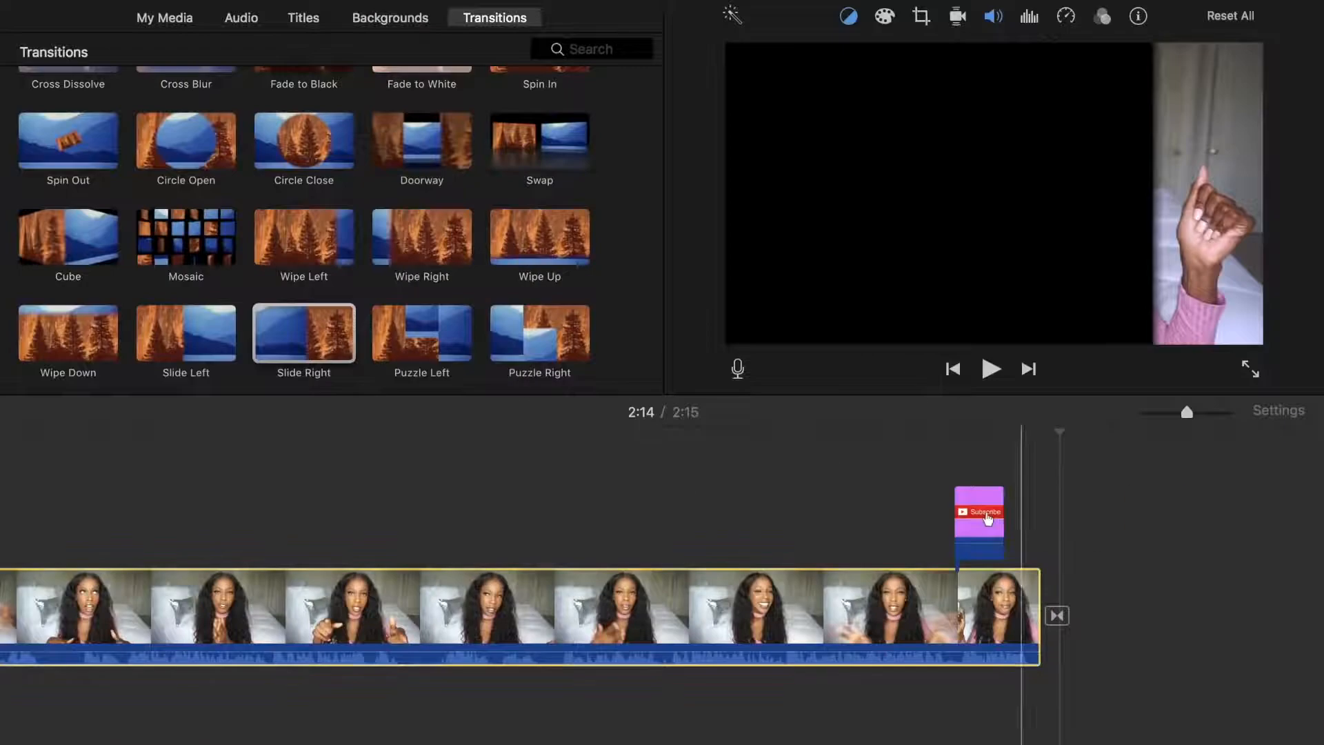
# Add the downloaded green-screen subscribe video to the iMovie timeline as an overlay above the end of the last clip
pyautogui.click(62, 2)
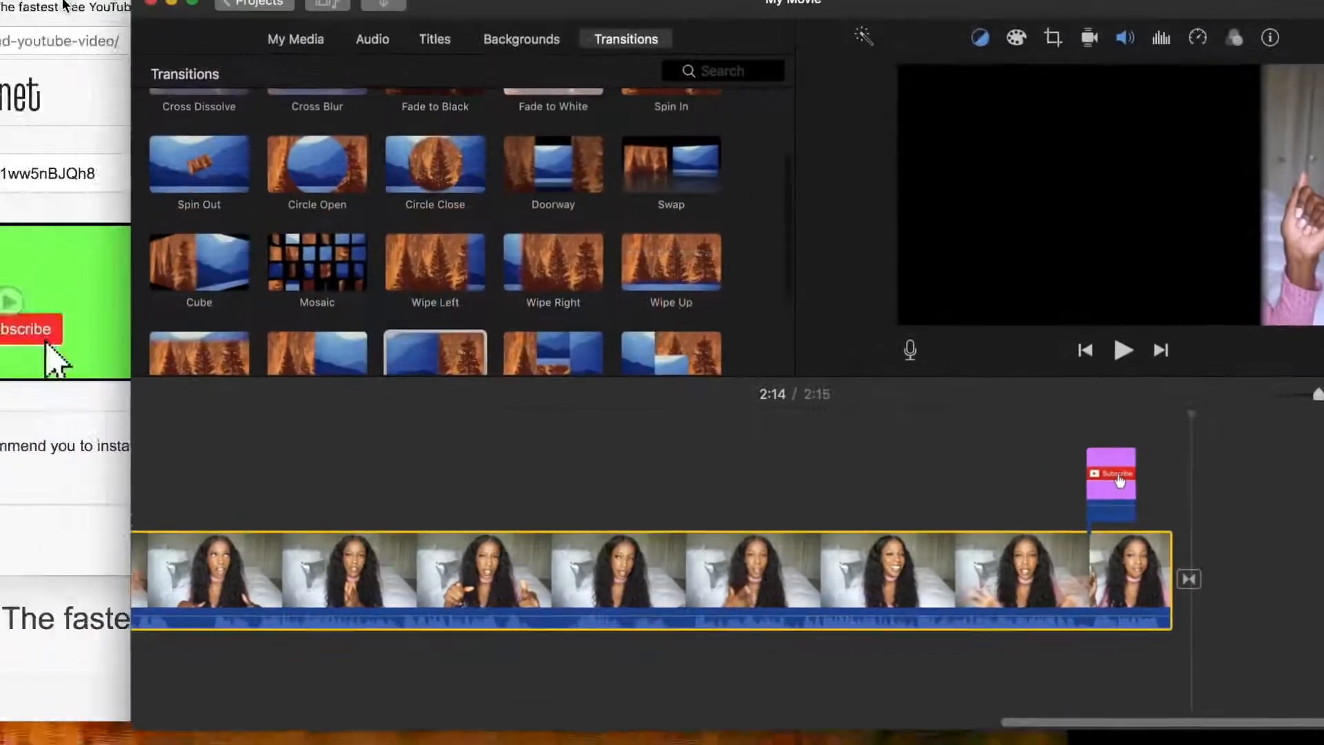
pyautogui.moveTo(64, 700); pyautogui.dragTo(1083, 495)
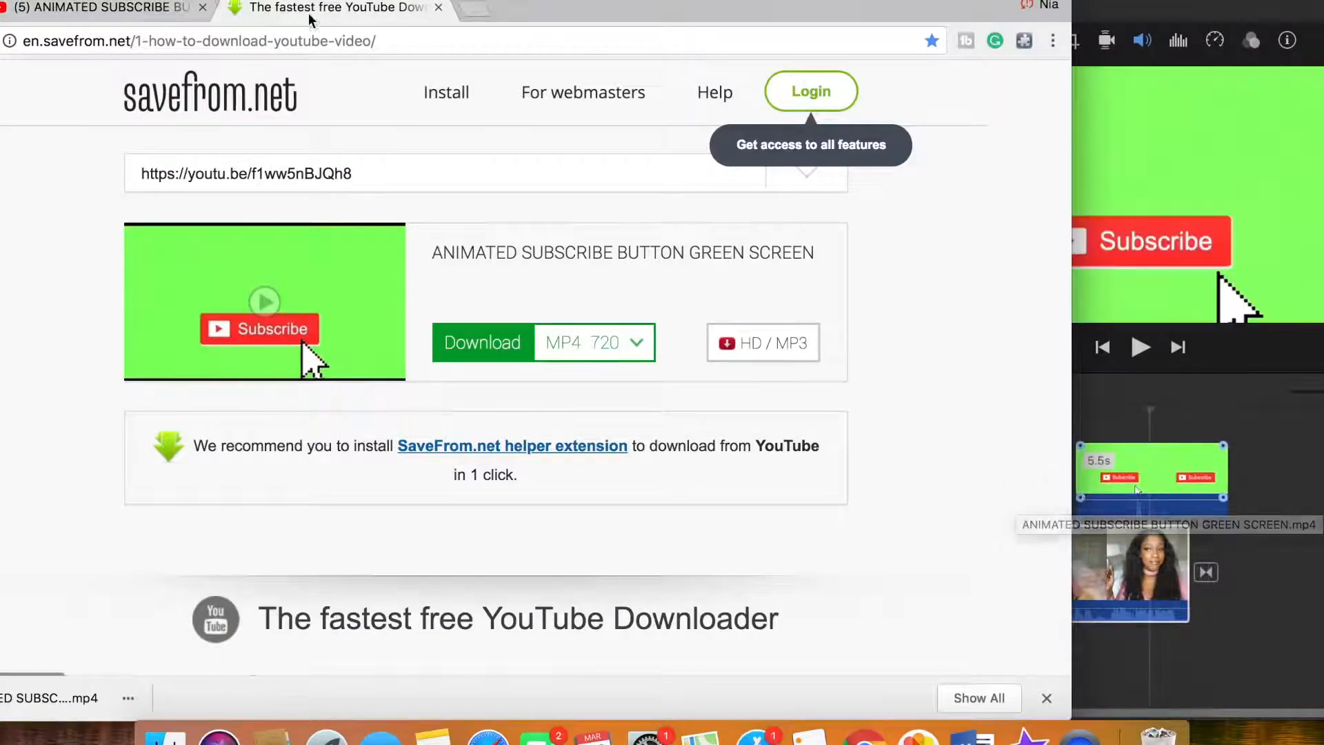
pyautogui.moveTo(570, 11); pyautogui.dragTo(776, 11)
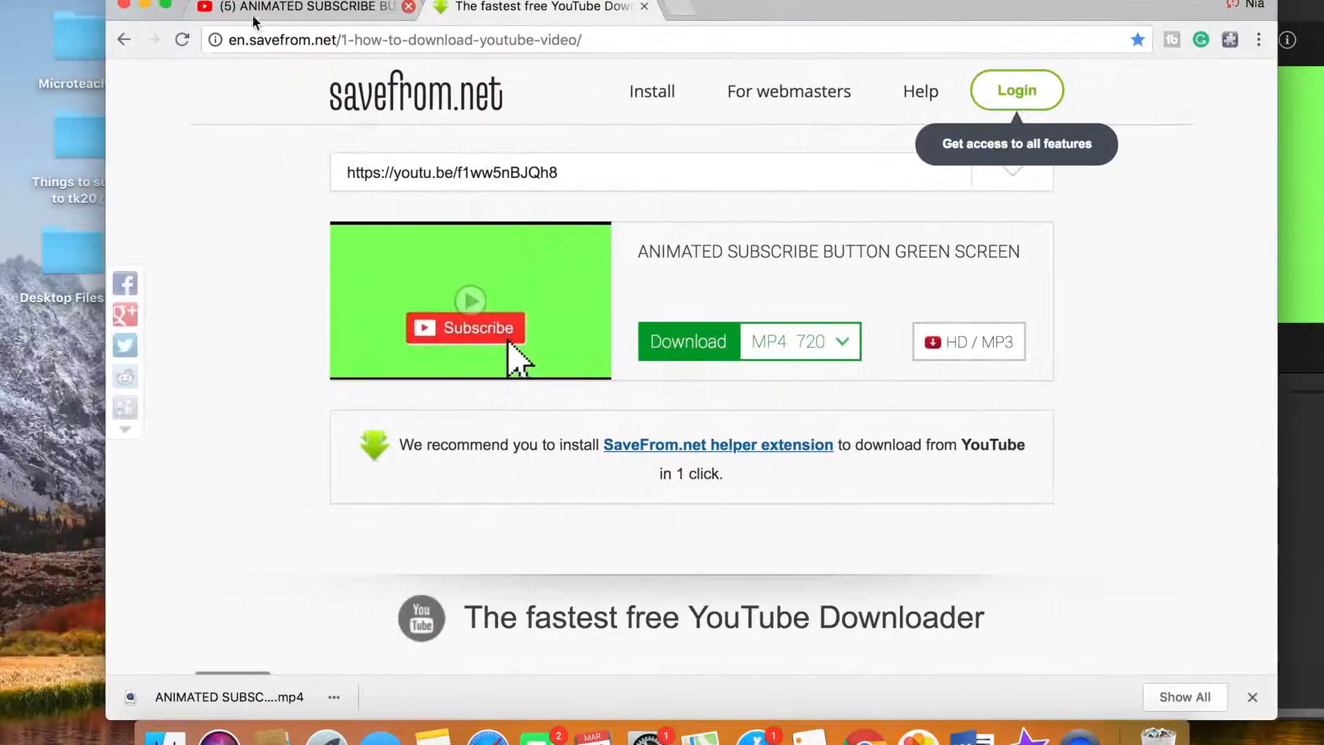
pyautogui.click(146, 7)
pyautogui.moveTo(862, 8); pyautogui.dragTo(765, 8)
pyautogui.moveTo(996, 472)
pyautogui.mouseDown()
pyautogui.moveTo(916, 467)
pyautogui.moveTo(980, 475)
pyautogui.mouseUp()
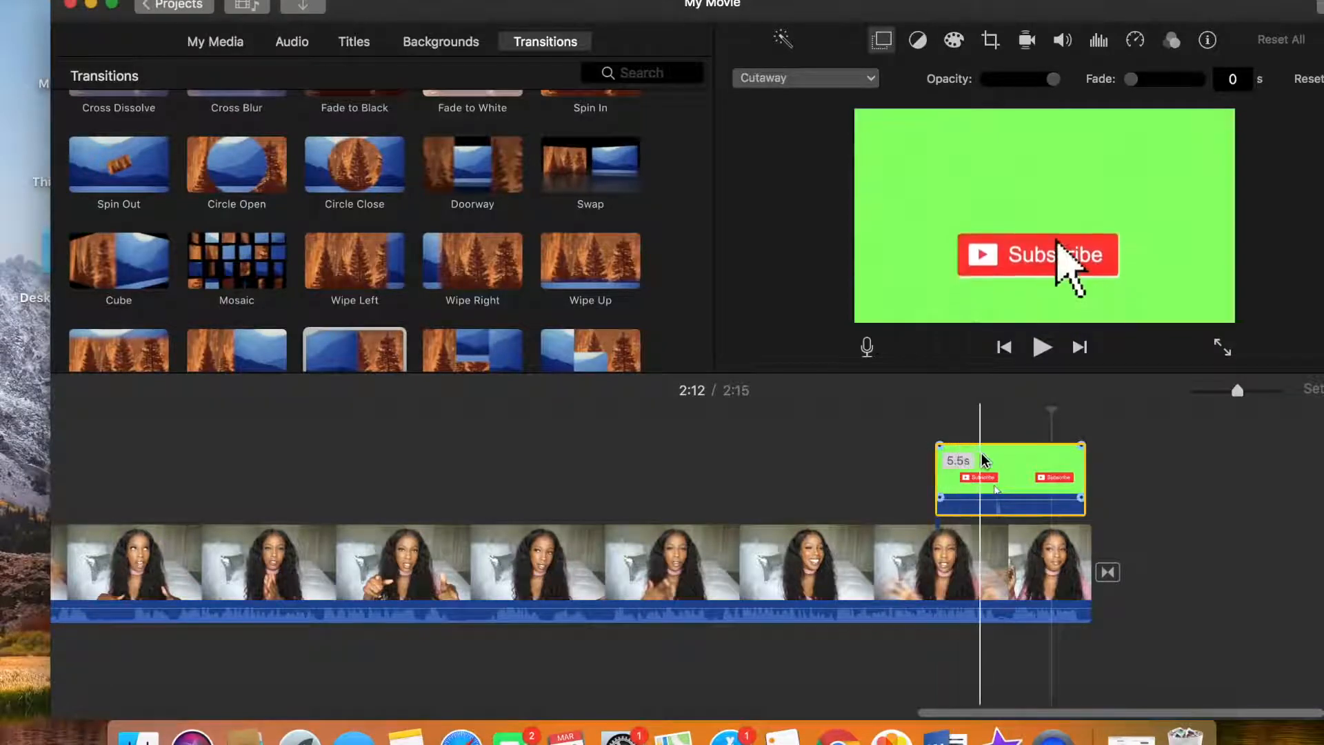
# Split the subscribe overlay between its two button animations and delete the second part
pyautogui.rightClick(1021, 460)
pyautogui.click(1066, 518)
pyautogui.click(1057, 464)
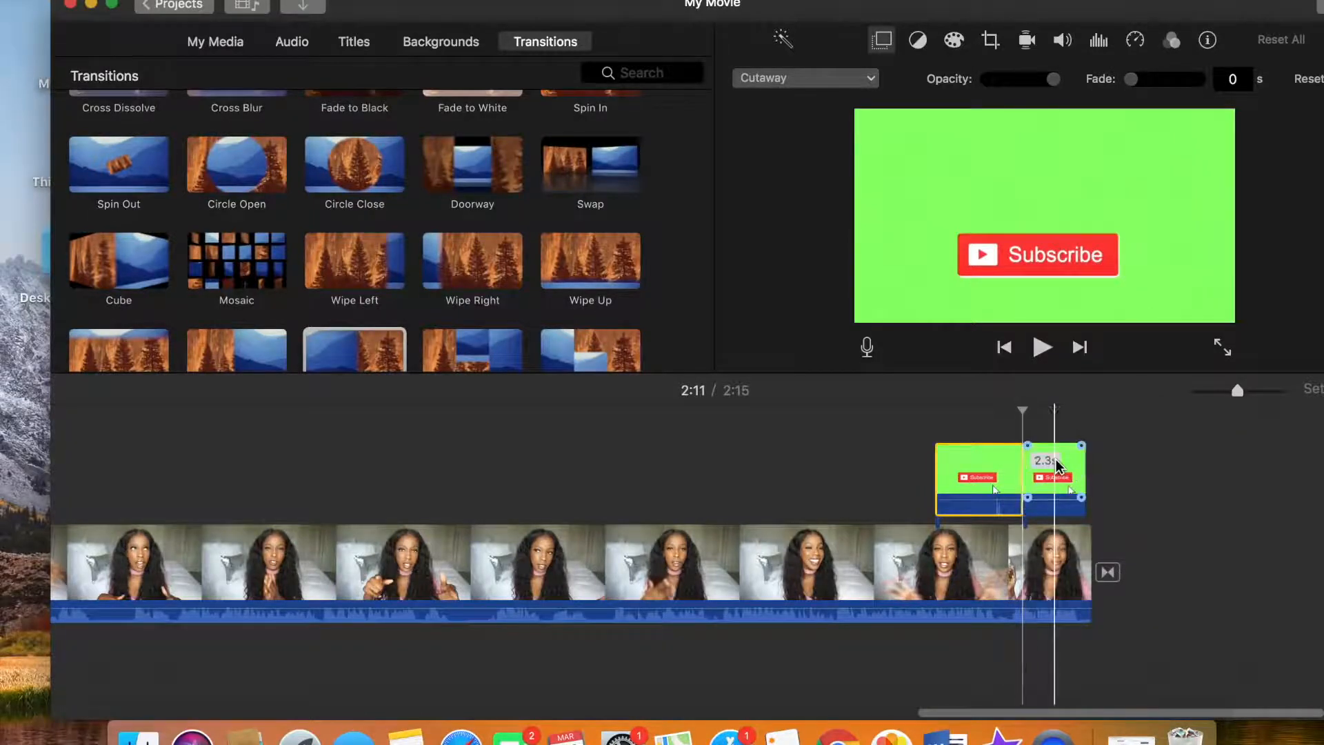
pyautogui.rightClick(1058, 463)
pyautogui.click(1097, 484)
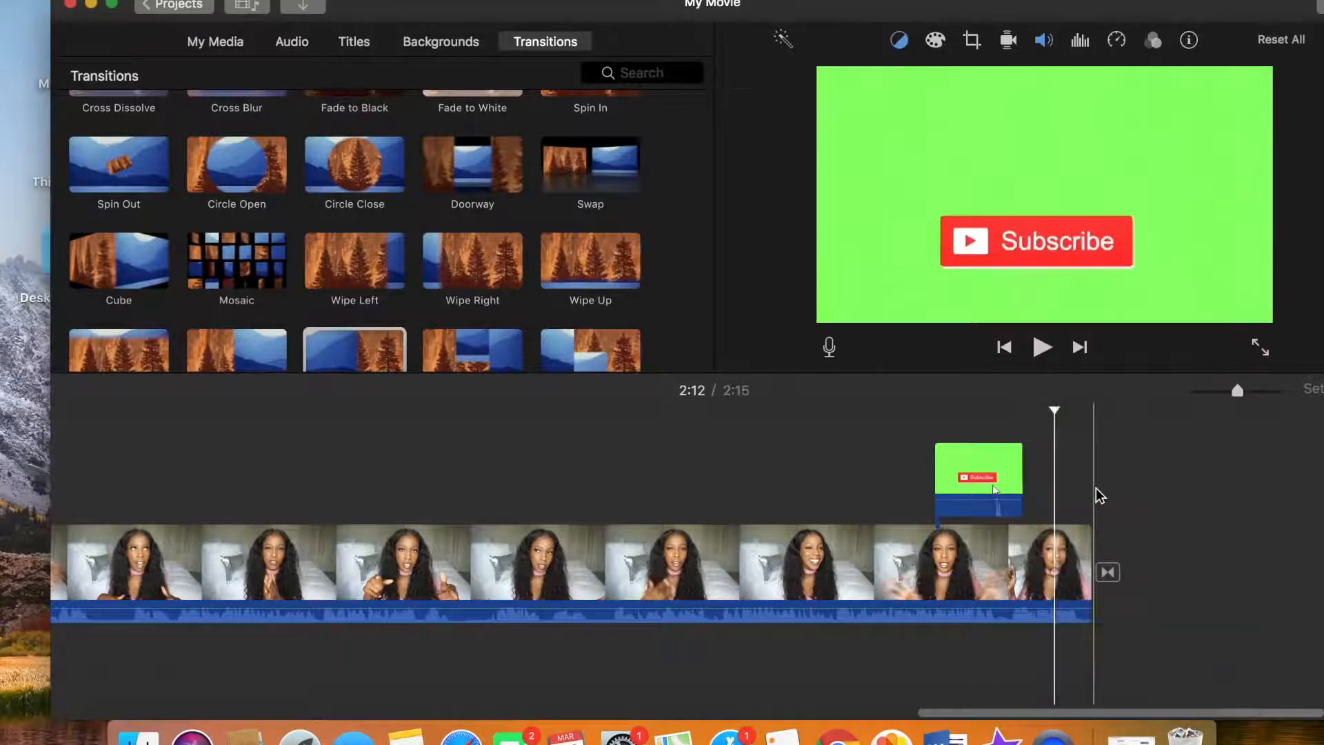
# Shorten the subscribe overlay to about 2 seconds near the last clip's end, and return iMovie to full screen with the last clip selected
pyautogui.moveTo(991, 483); pyautogui.dragTo(1038, 472)
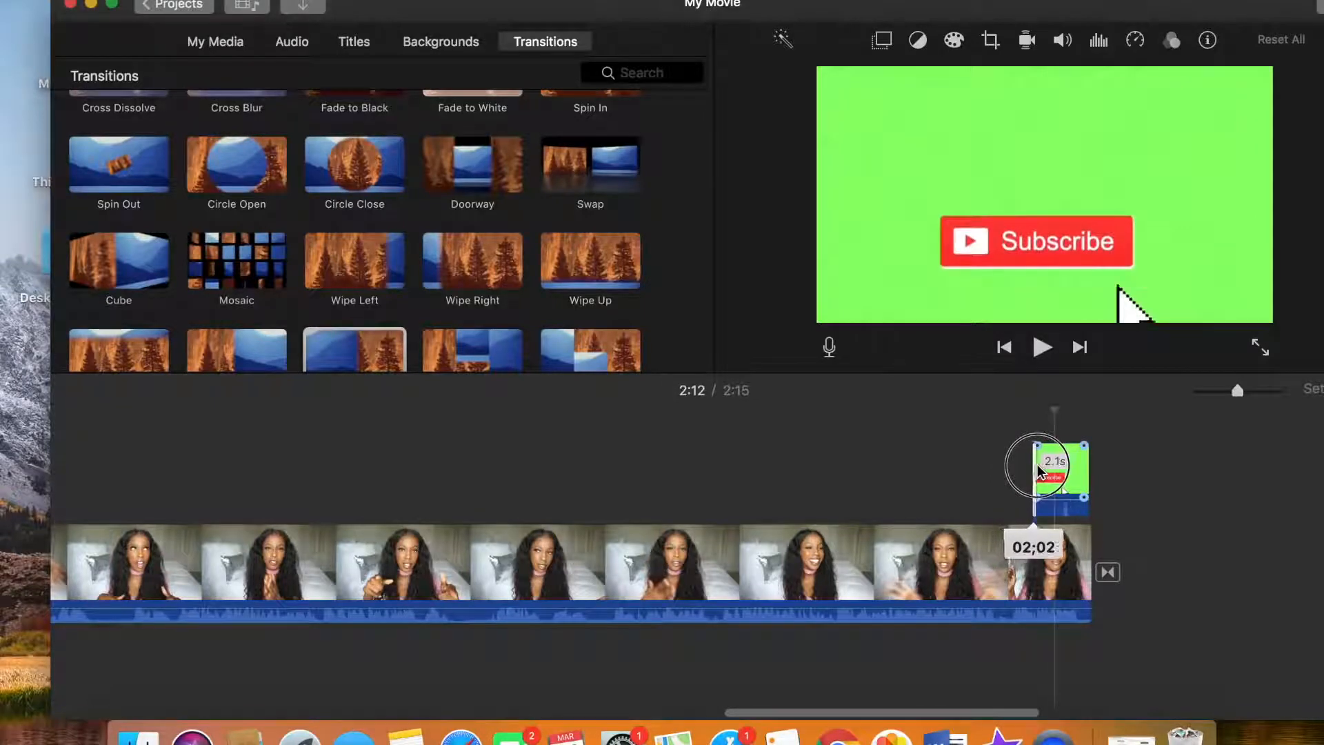
pyautogui.moveTo(1085, 471); pyautogui.dragTo(1033, 468)
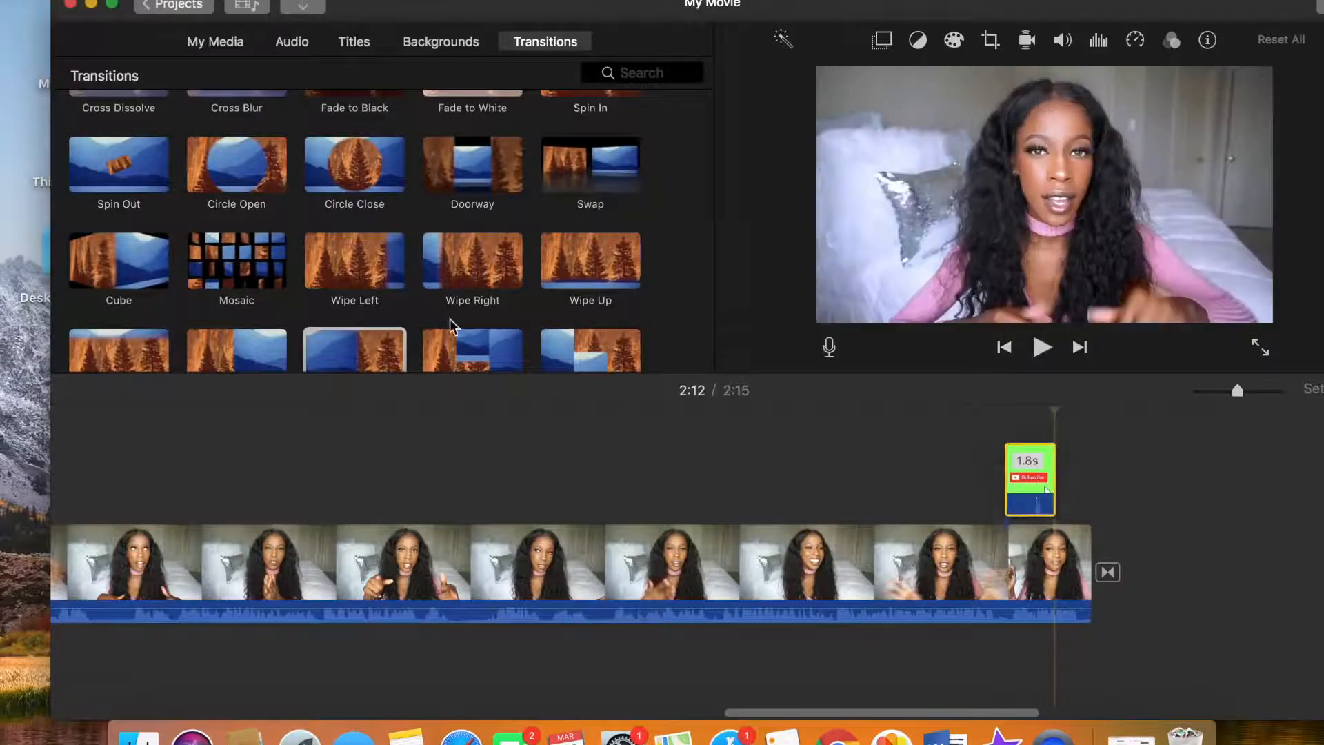
pyautogui.click(110, 4)
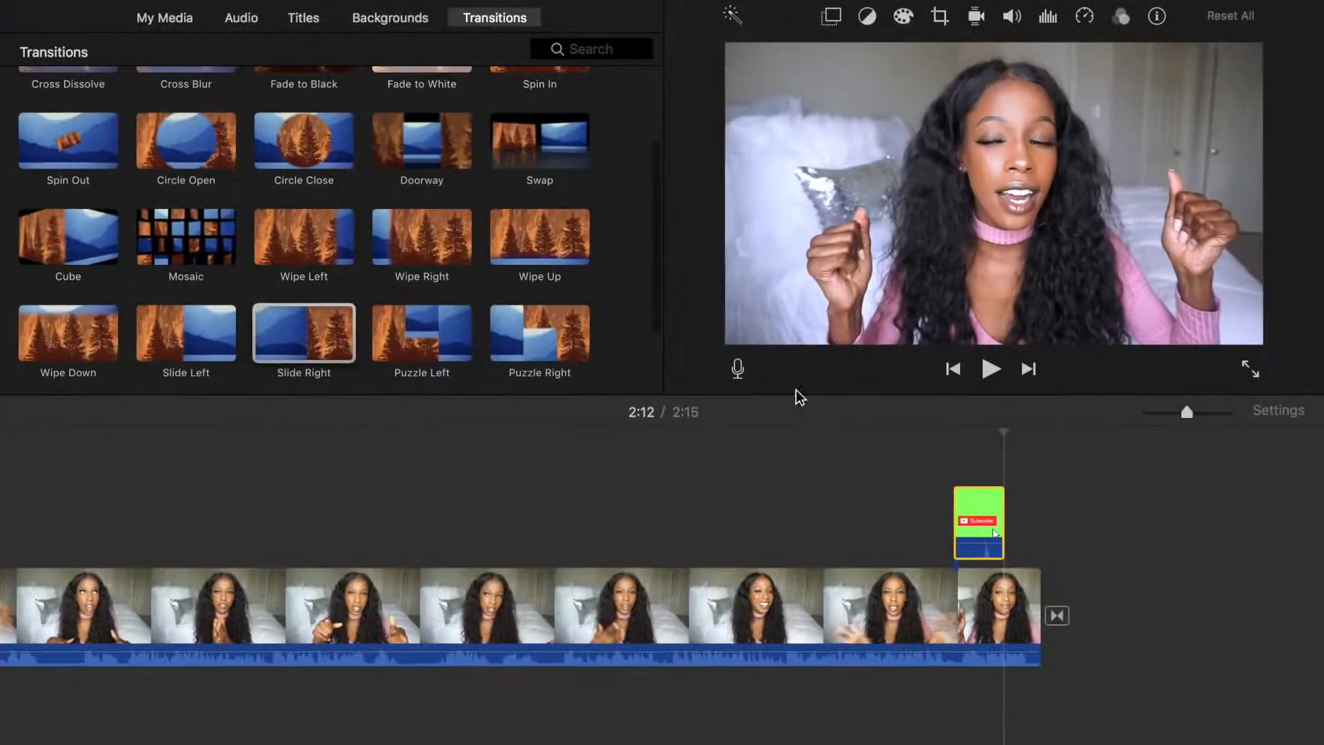
pyautogui.click(936, 574)
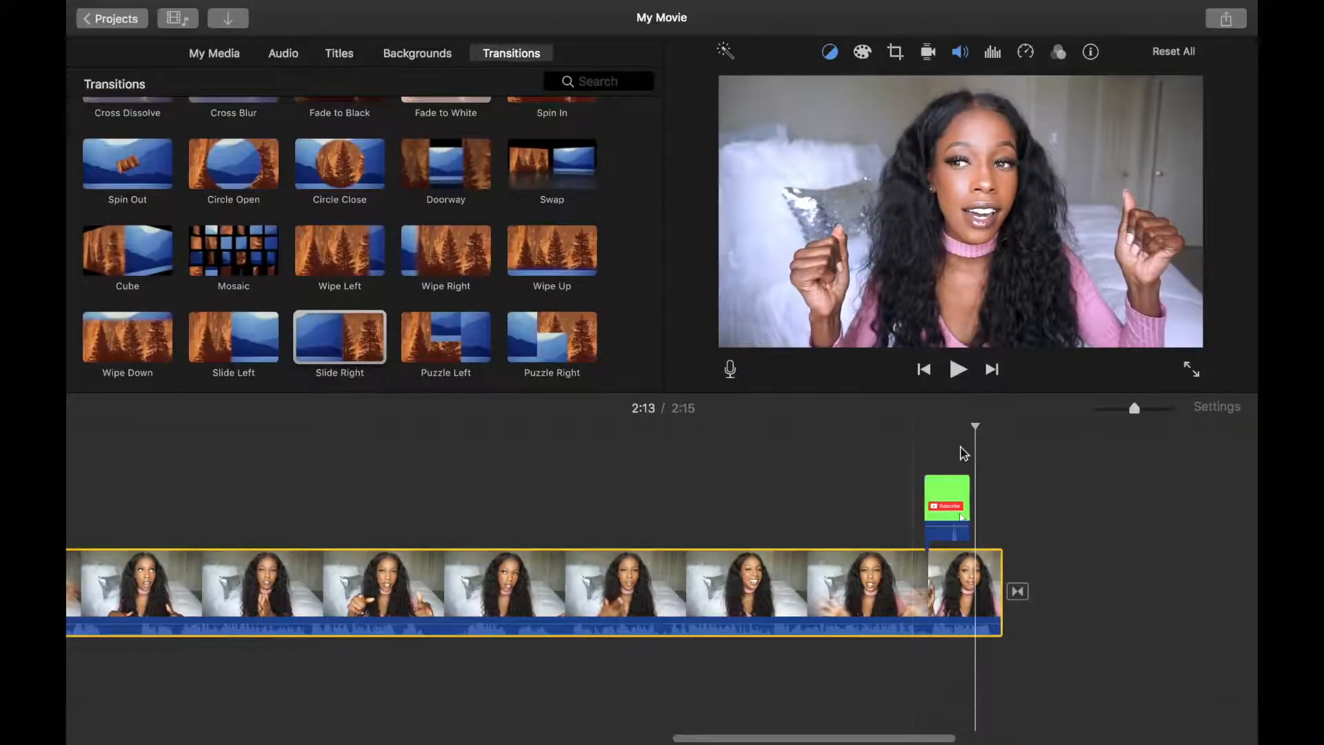
# Set the subscribe overlay's video overlay mode to Green/Blue Screen so its green background is keyed out
pyautogui.click(980, 505)
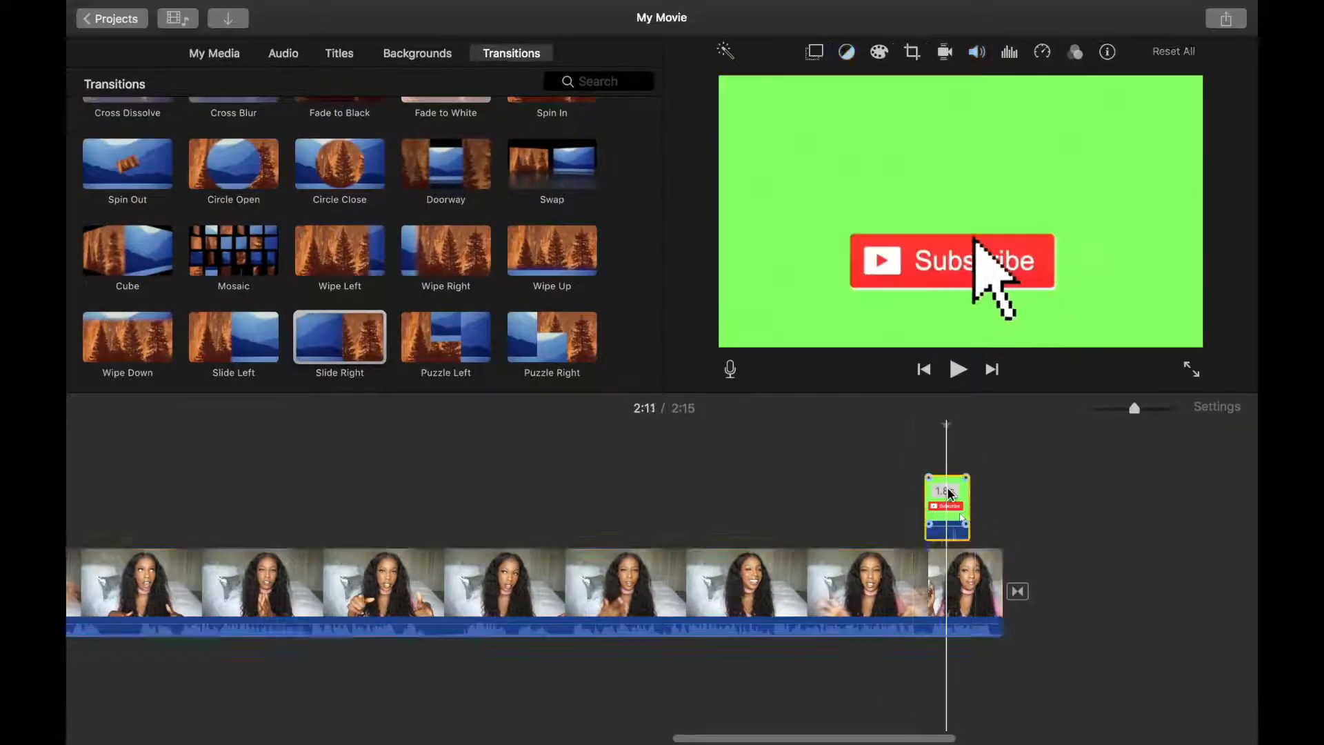
pyautogui.click(816, 53)
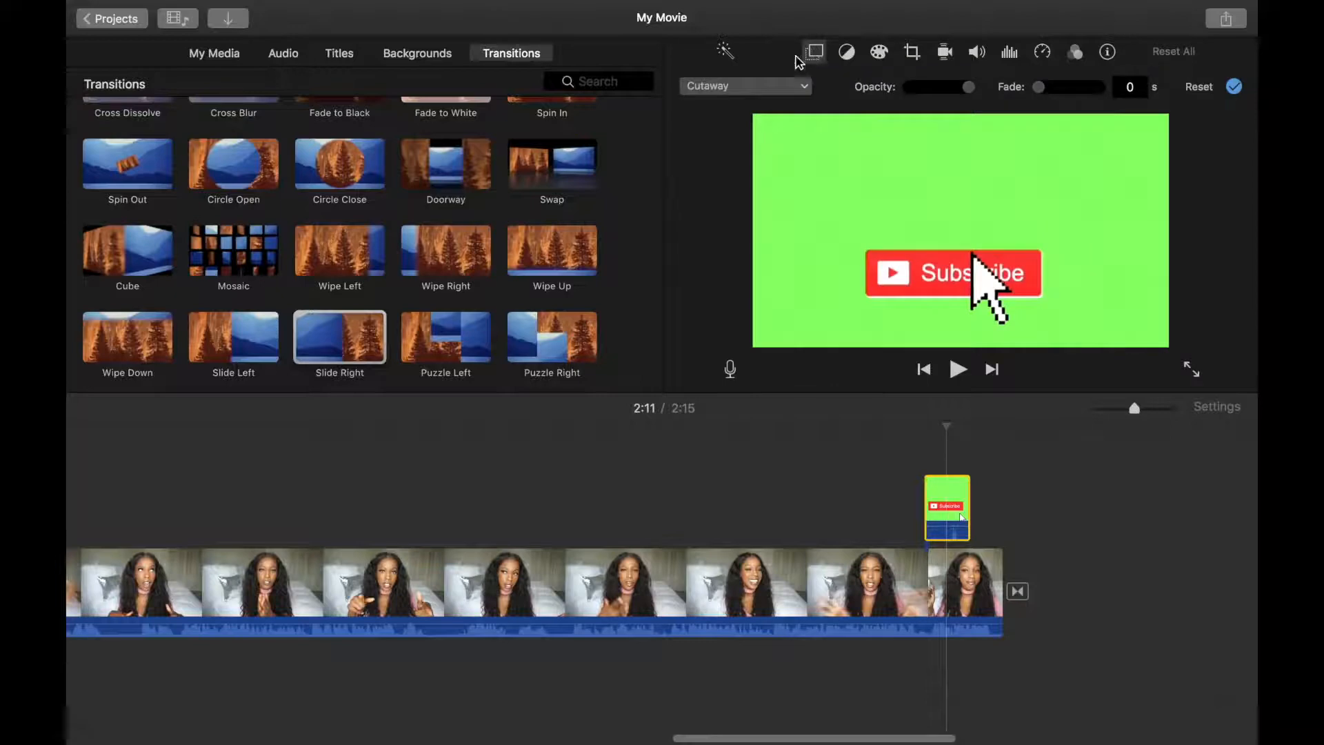
pyautogui.click(747, 86)
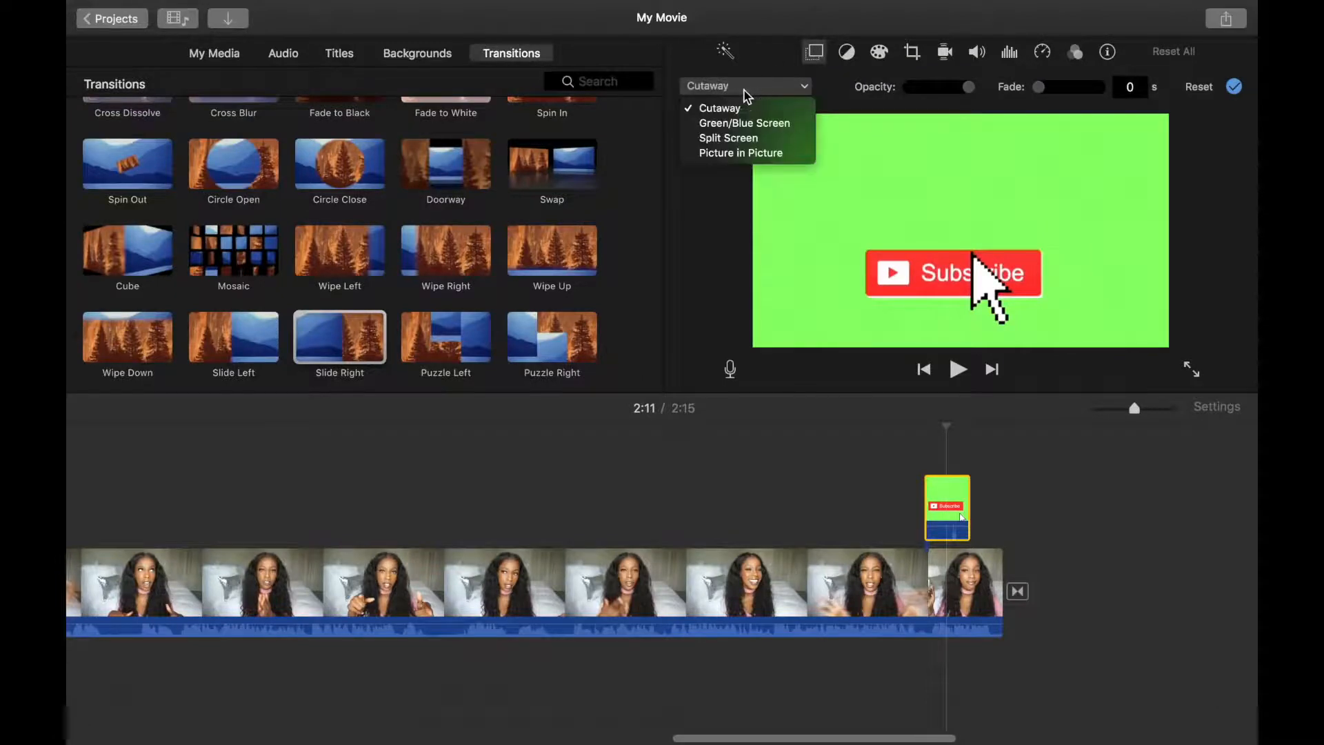
pyautogui.click(744, 123)
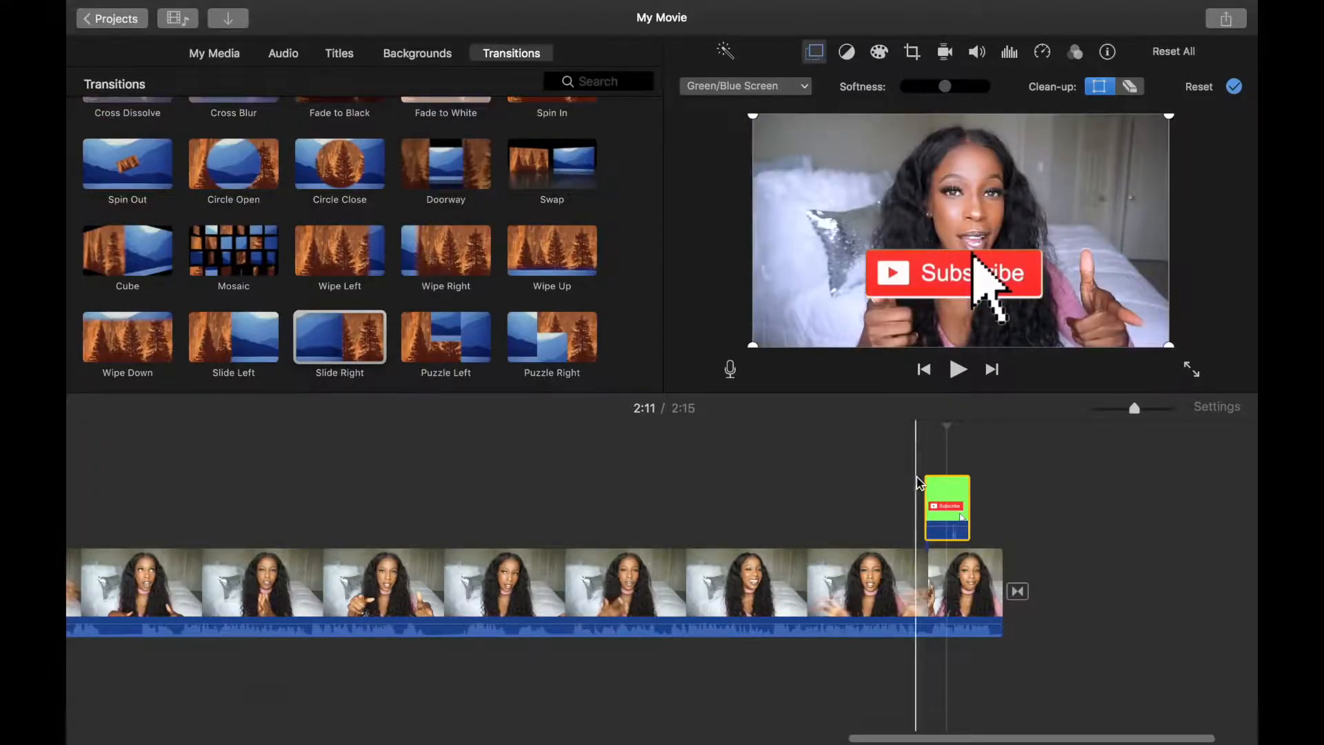
# Place the playhead on the last clip just before the start of the subscribe overlay
pyautogui.click(940, 491)
pyautogui.click(957, 493)
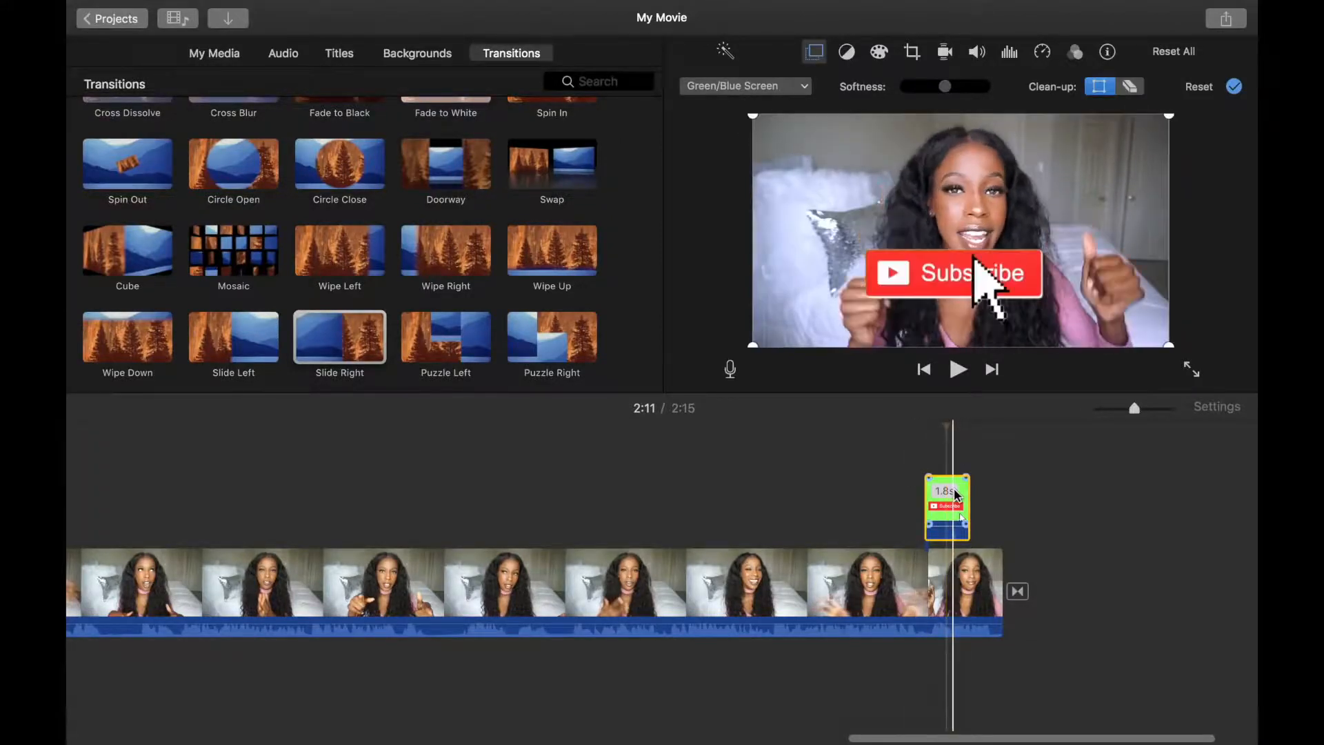
pyautogui.click(916, 561)
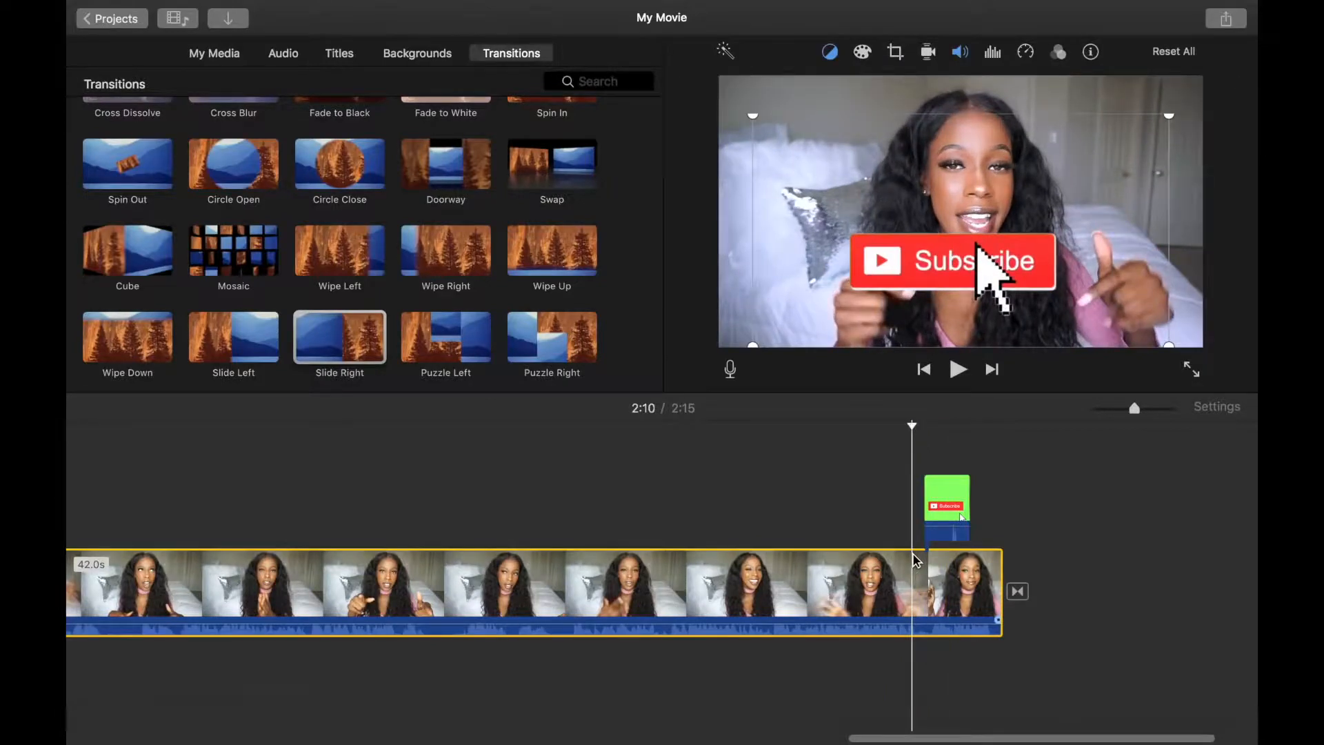